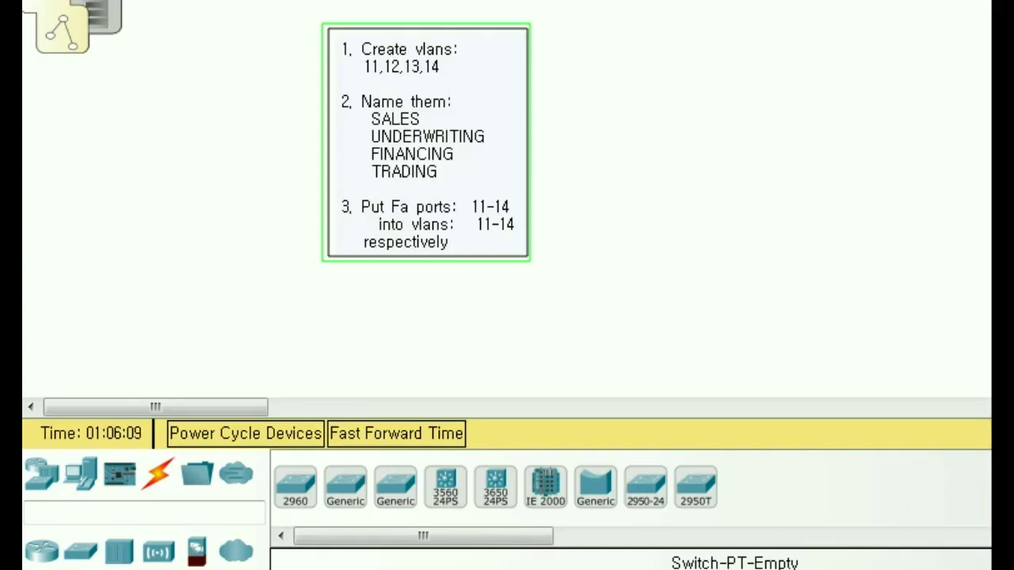
Step: Drag a 3560-24PS multilayer switch from Switches onto the workspace and open its device window
{"action": "left_click", "coordinate": [81, 559]}
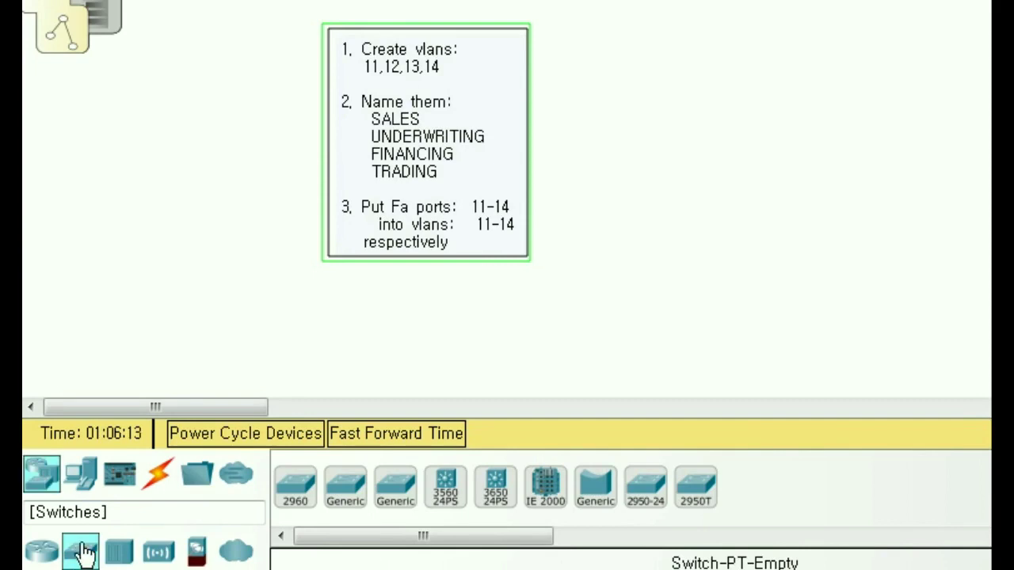
{"action": "left_click_drag", "start_coordinate": [458, 489], "coordinate": [202, 115]}
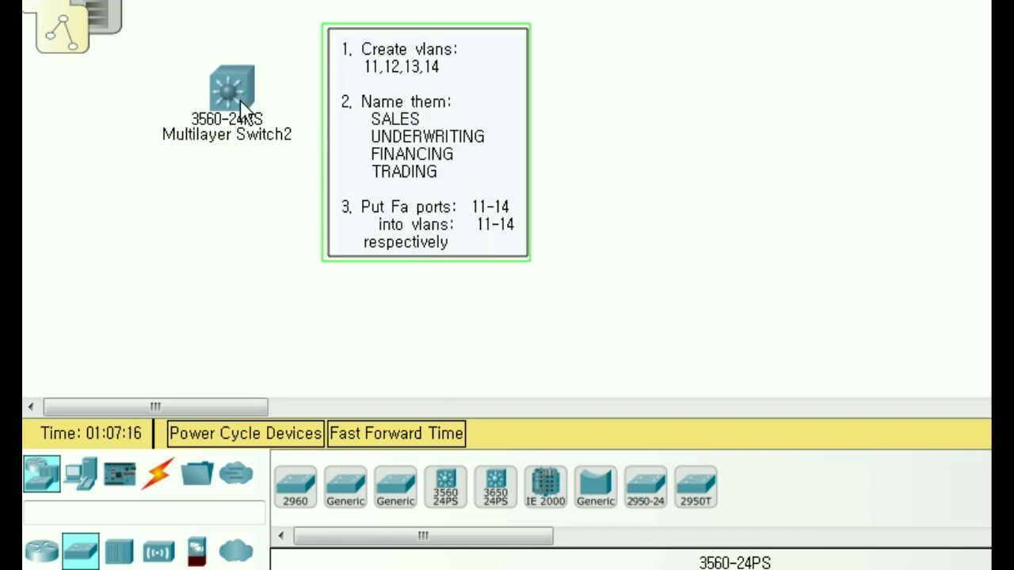
{"action": "left_click", "coordinate": [242, 102]}
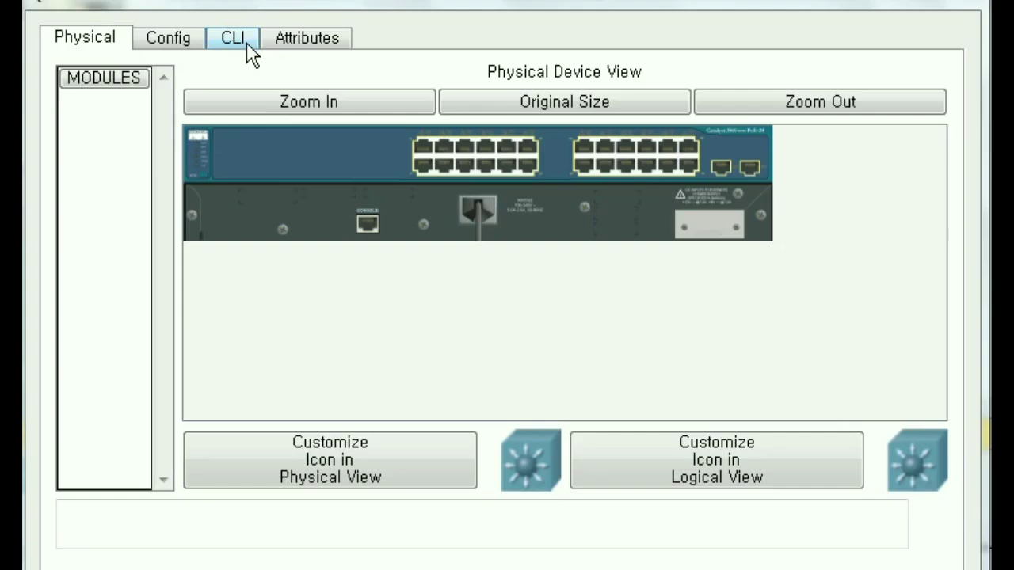
Step: Open the switch's CLI and answer NO to the initial configuration dialog
{"action": "left_click", "coordinate": [233, 38]}
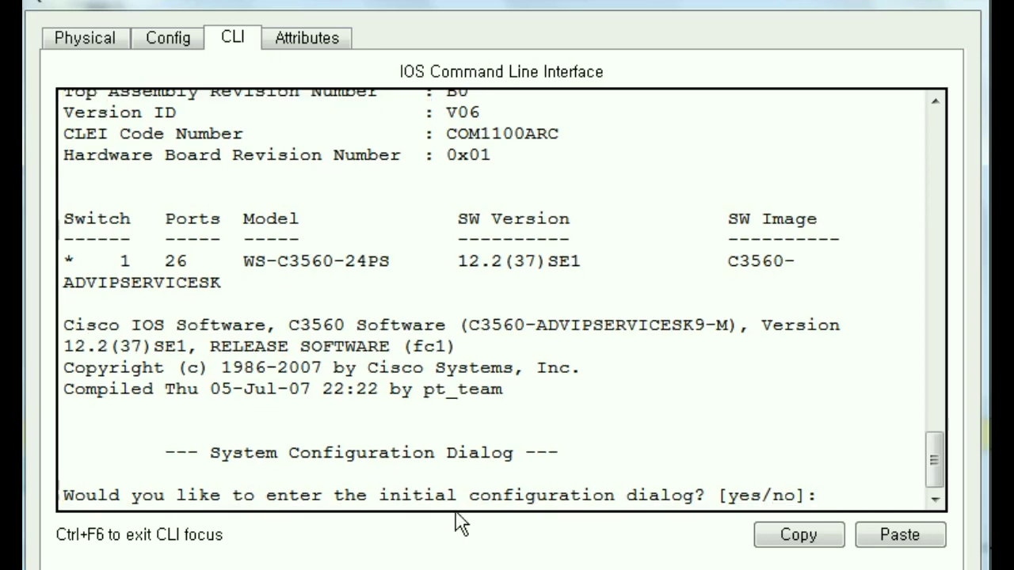
{"action": "type", "text": "NO"}
{"action": "key", "text": "Return"}
{"action": "key", "text": "Return"}
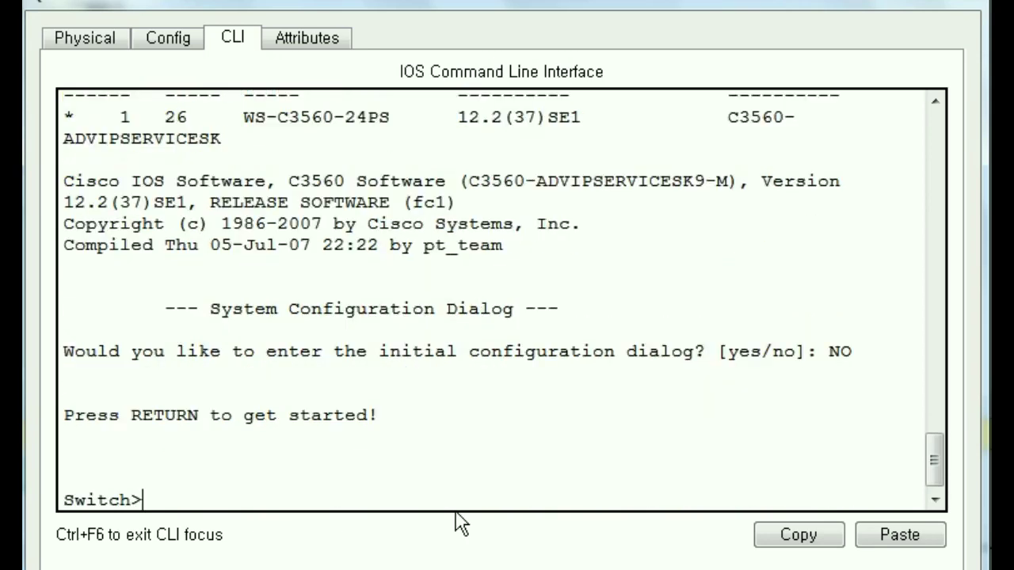
Step: Enter privileged and global configuration mode (en, conf t) and set hostname sw1
{"action": "type", "text": "en"}
{"action": "key", "text": "Return"}
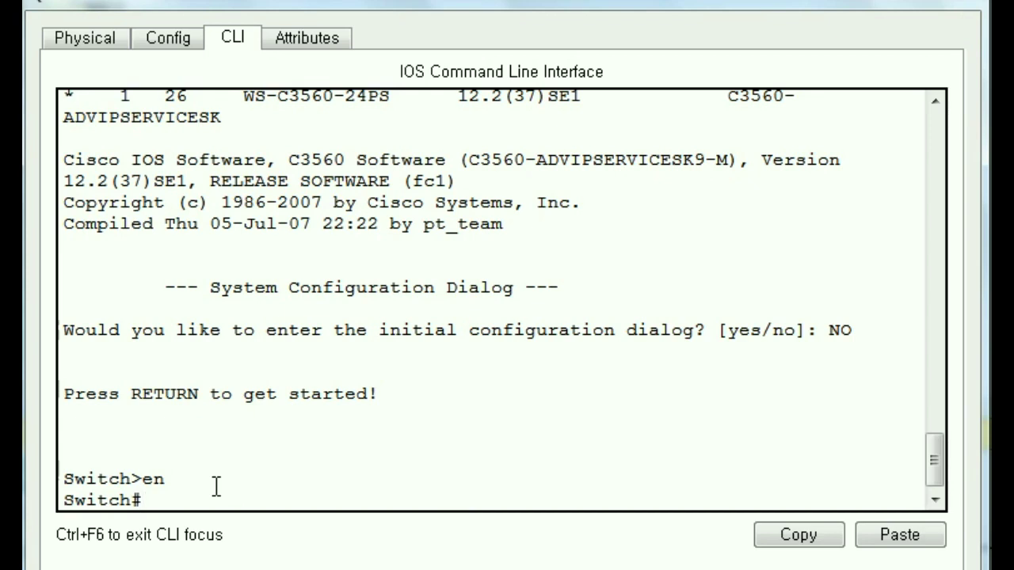
{"action": "type", "text": "conf t"}
{"action": "key", "text": "Return"}
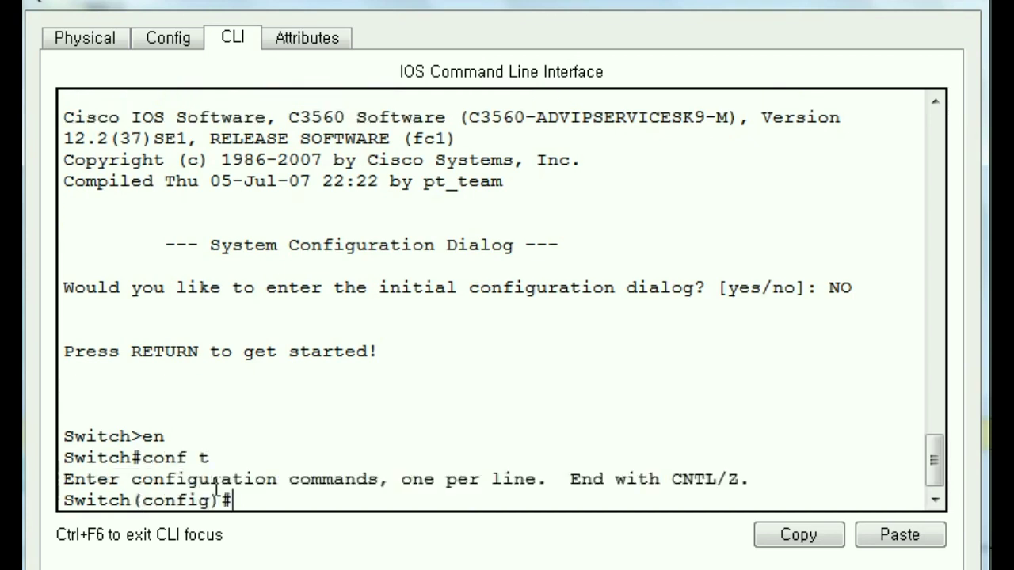
{"action": "type", "text": "host s"}
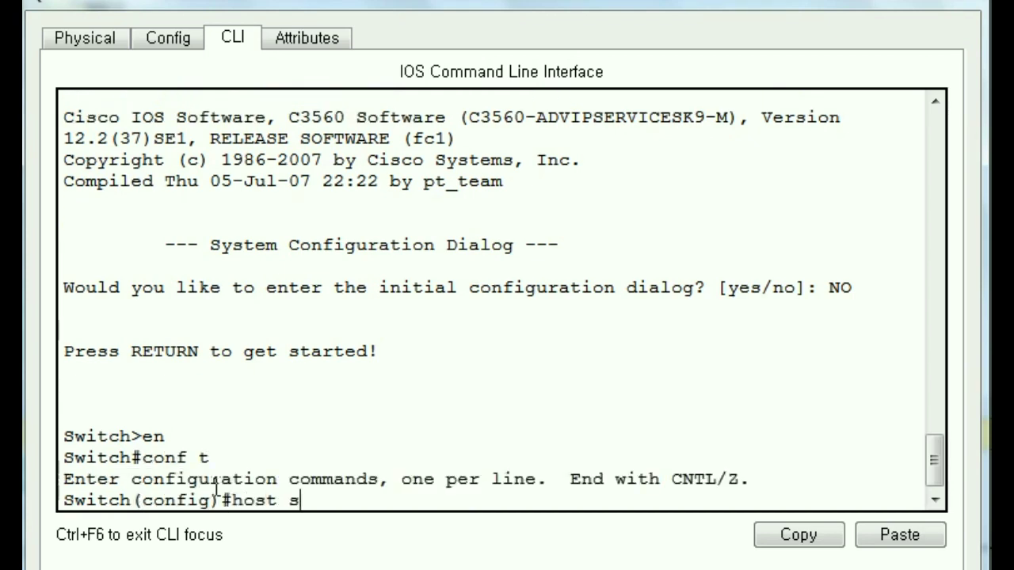
{"action": "type", "text": "w1"}
{"action": "key", "text": "Return"}
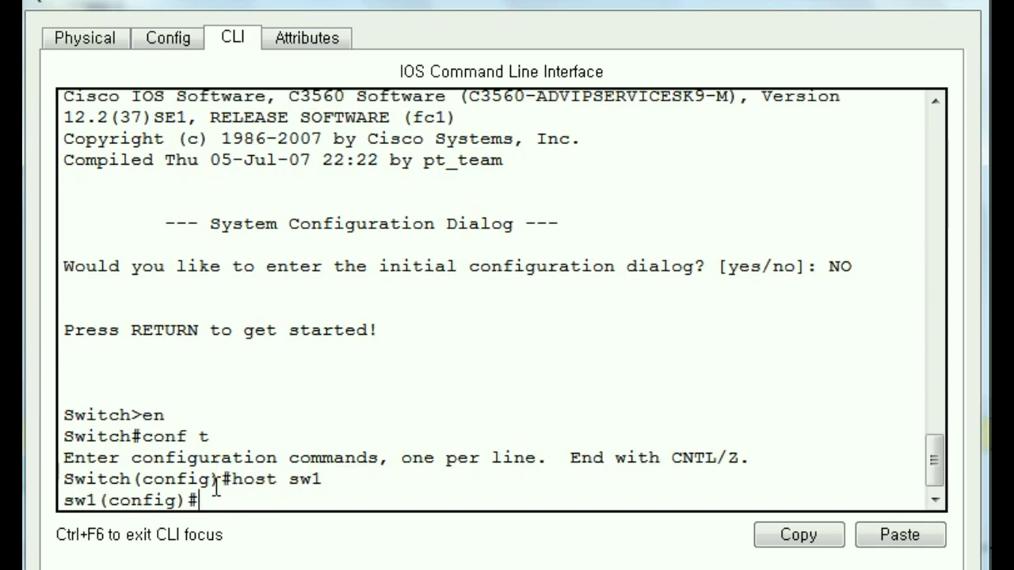
Step: Create VLAN 11 named SALES and type 'do show vlan brief' to check it
{"action": "left_click_drag", "start_coordinate": [98, 499], "coordinate": [62, 499]}
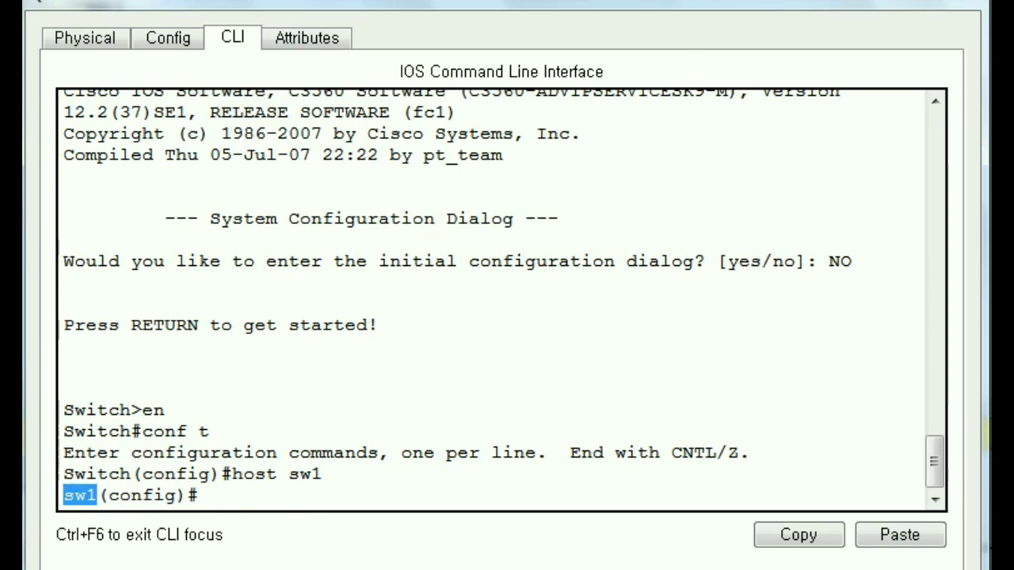
{"action": "left_click", "coordinate": [145, 495]}
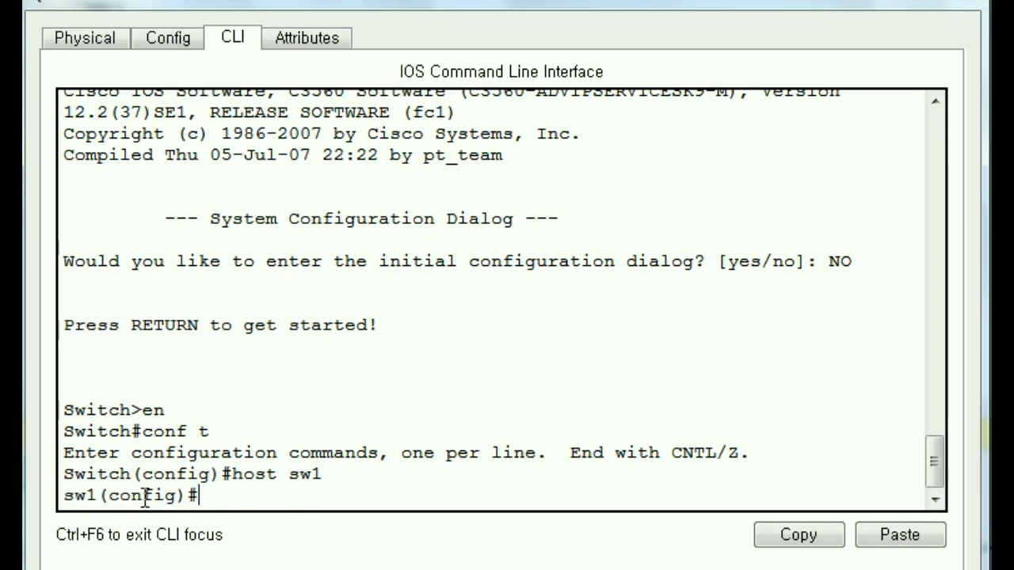
{"action": "type", "text": "vla"}
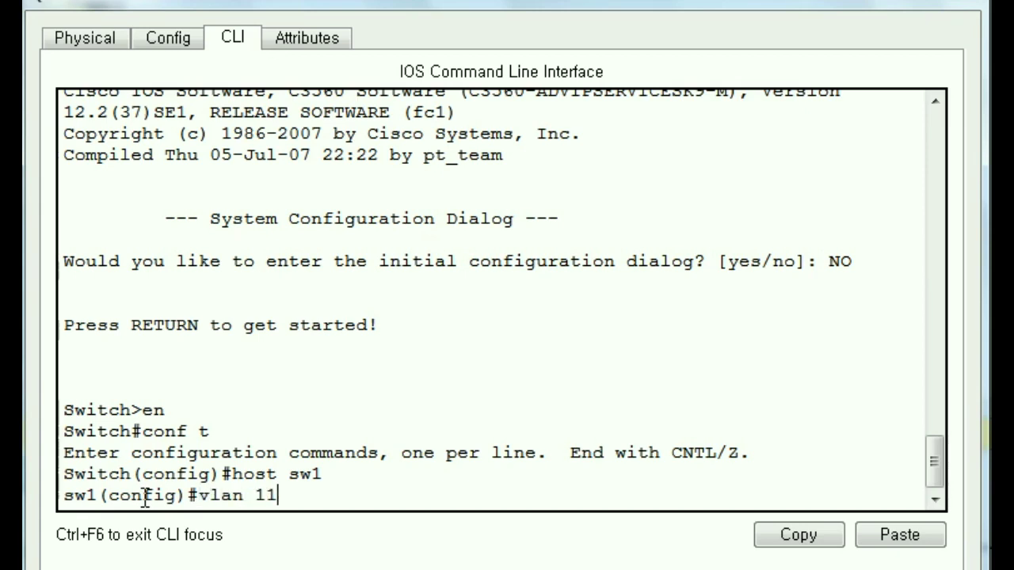
{"action": "type", "text": "n 11"}
{"action": "key", "text": "Return"}
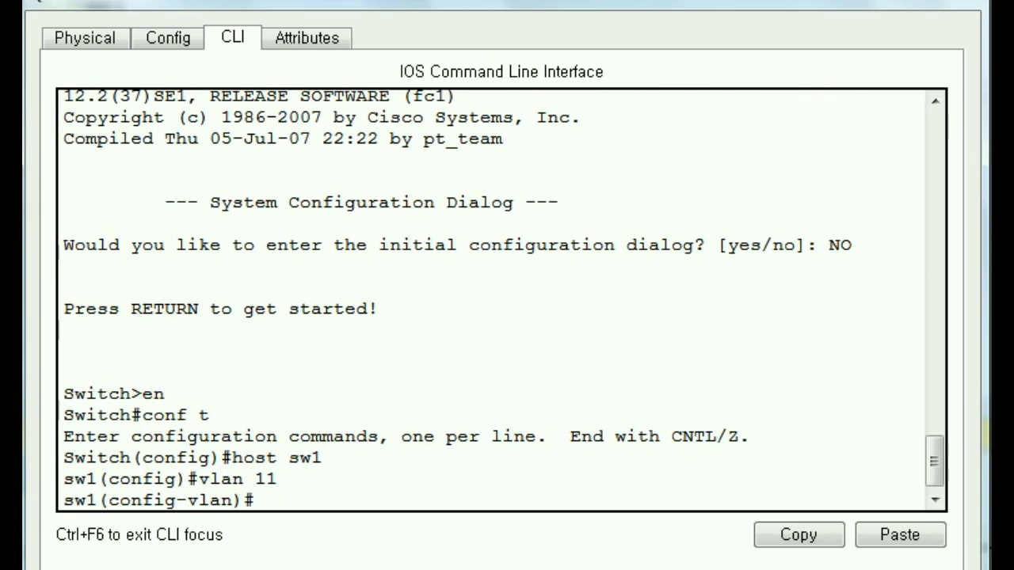
{"action": "type", "text": "name"}
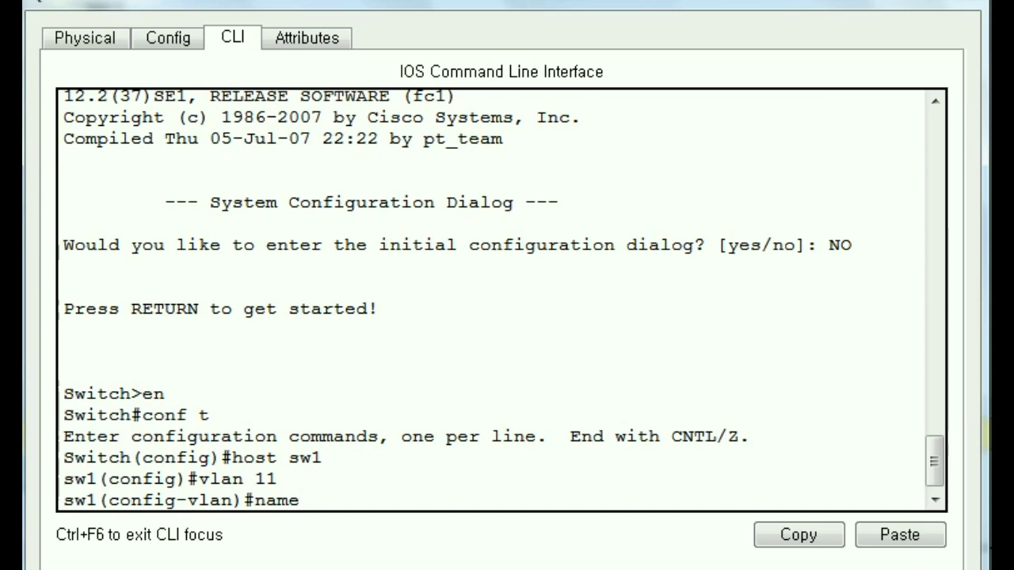
{"action": "type", "text": " SALES"}
{"action": "key", "text": "Return"}
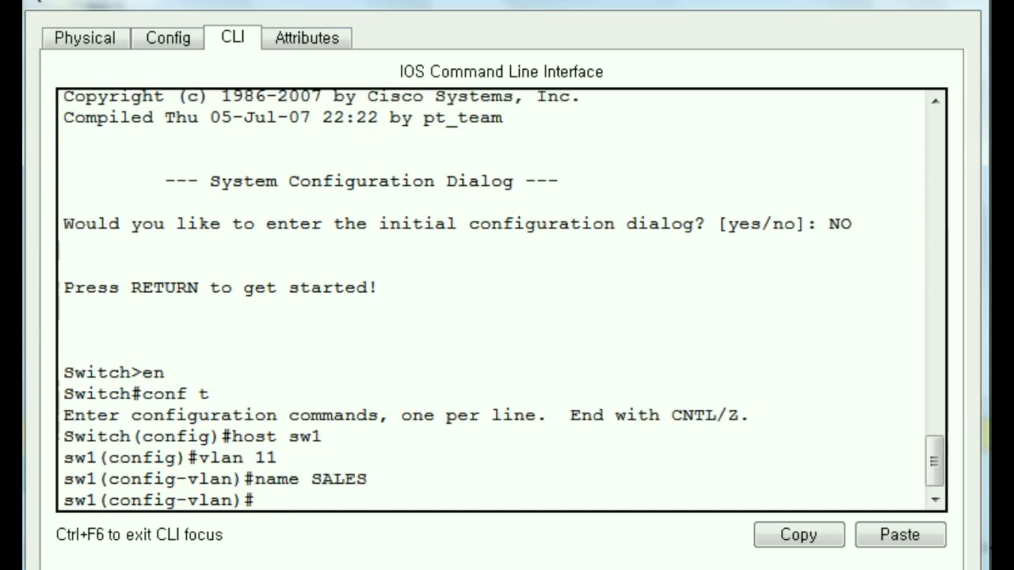
{"action": "type", "text": "DO SH"}
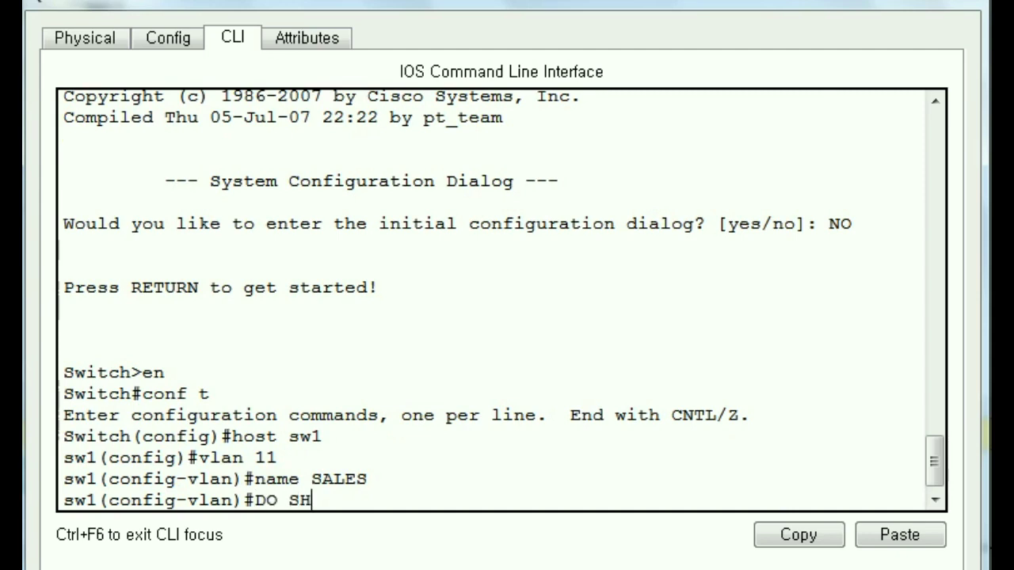
{"action": "type", "text": "OW VLAN BRIEF"}
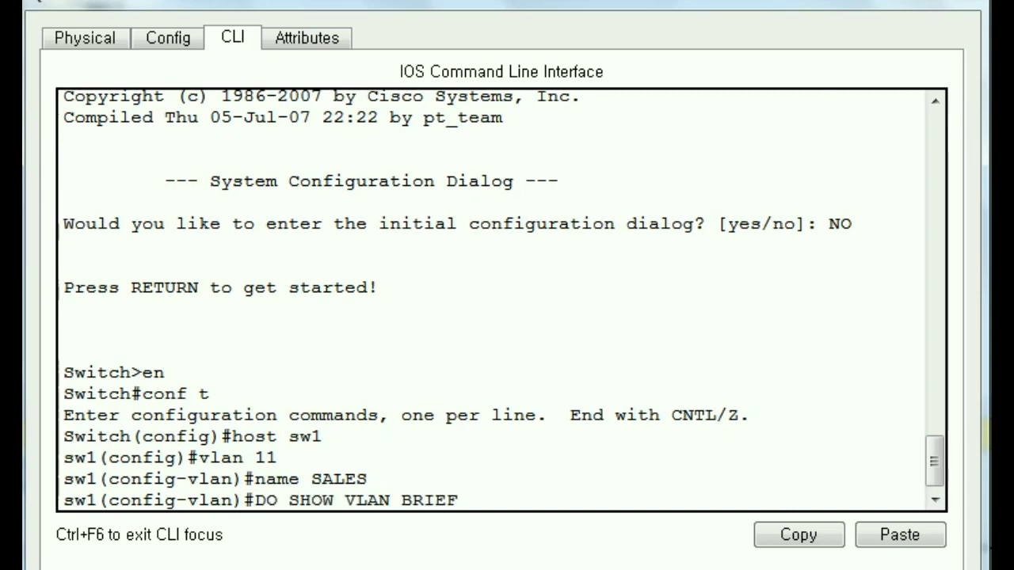
Step: Run the VLAN brief and review ports Fa0/1–Fa0/24 and Gig0/1–0/2 in default VLAN 1
{"action": "key", "text": "Return"}
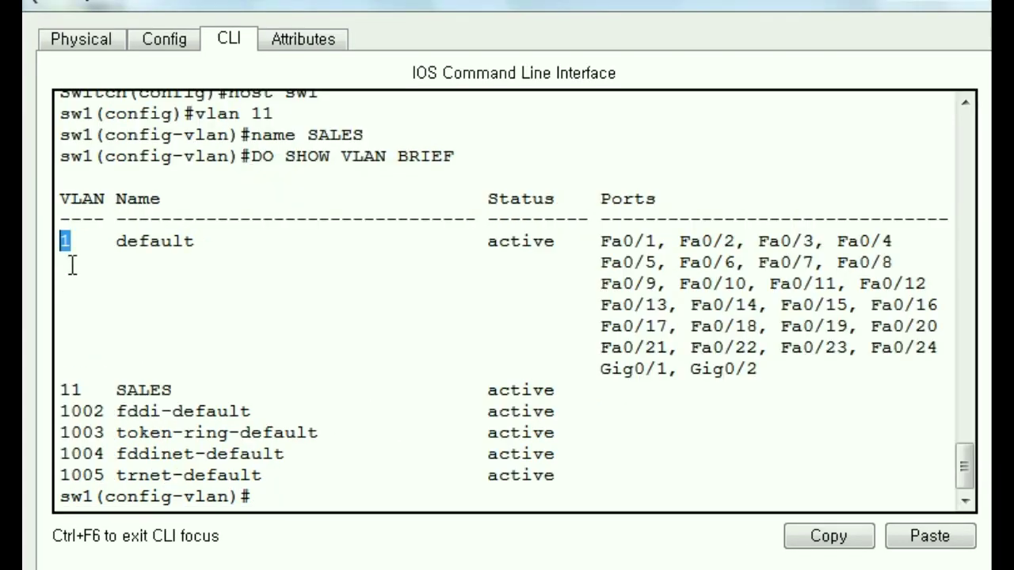
{"action": "left_click_drag", "start_coordinate": [105, 243], "coordinate": [208, 246]}
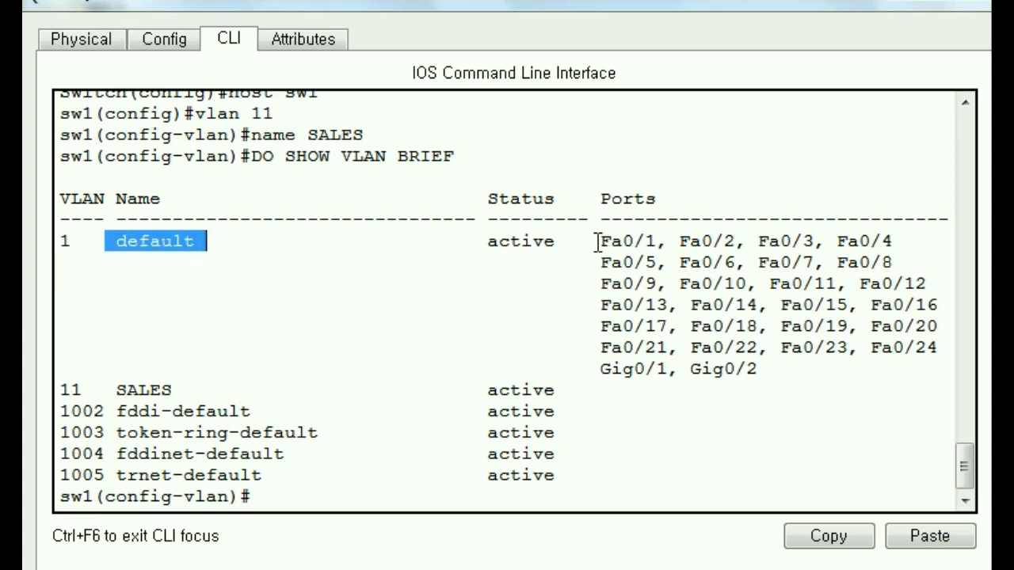
{"action": "left_click_drag", "start_coordinate": [644, 241], "coordinate": [893, 241]}
{"action": "left_click_drag", "start_coordinate": [639, 264], "coordinate": [891, 262]}
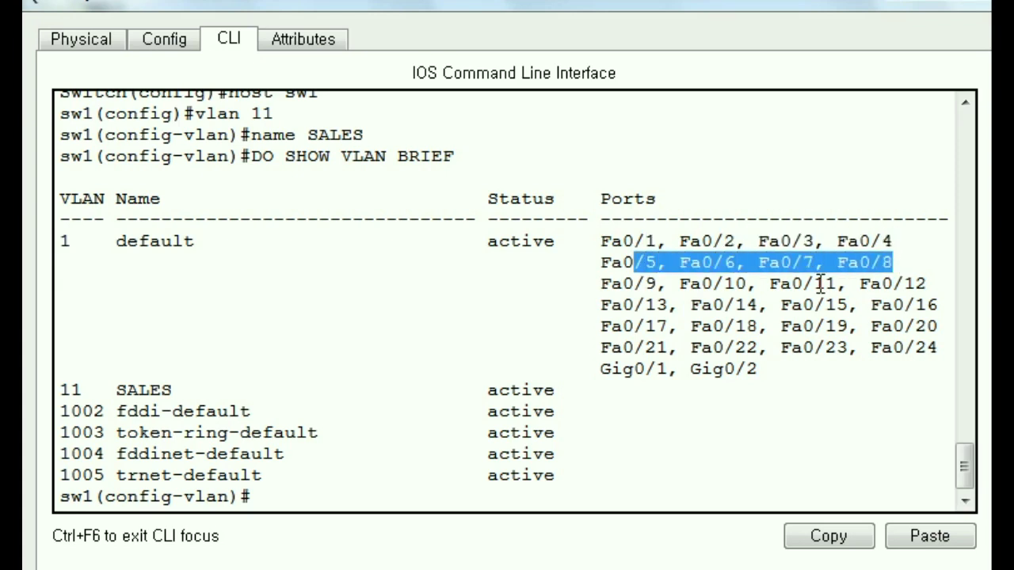
{"action": "left_click_drag", "start_coordinate": [640, 286], "coordinate": [928, 300]}
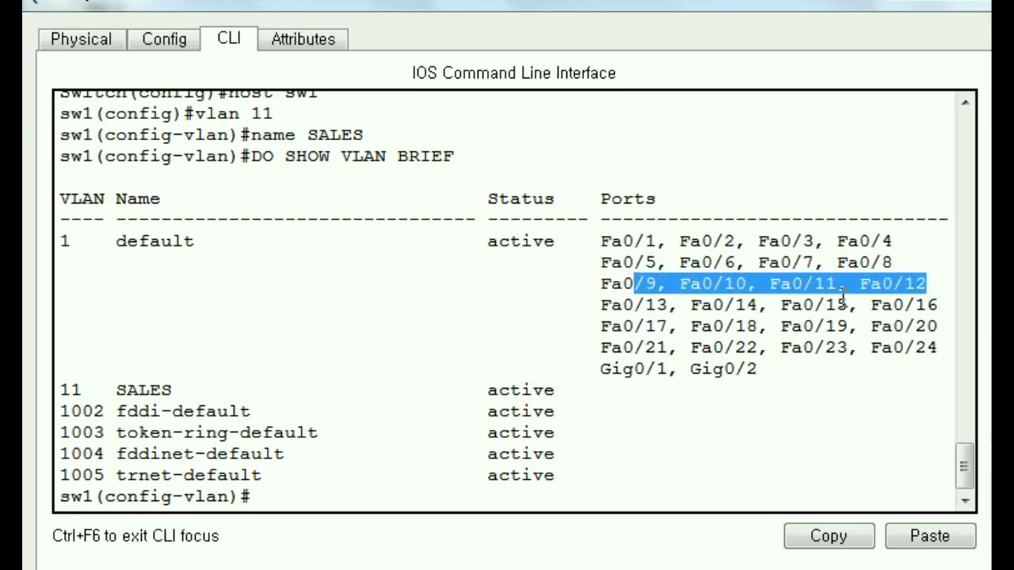
{"action": "left_click_drag", "start_coordinate": [645, 305], "coordinate": [943, 308]}
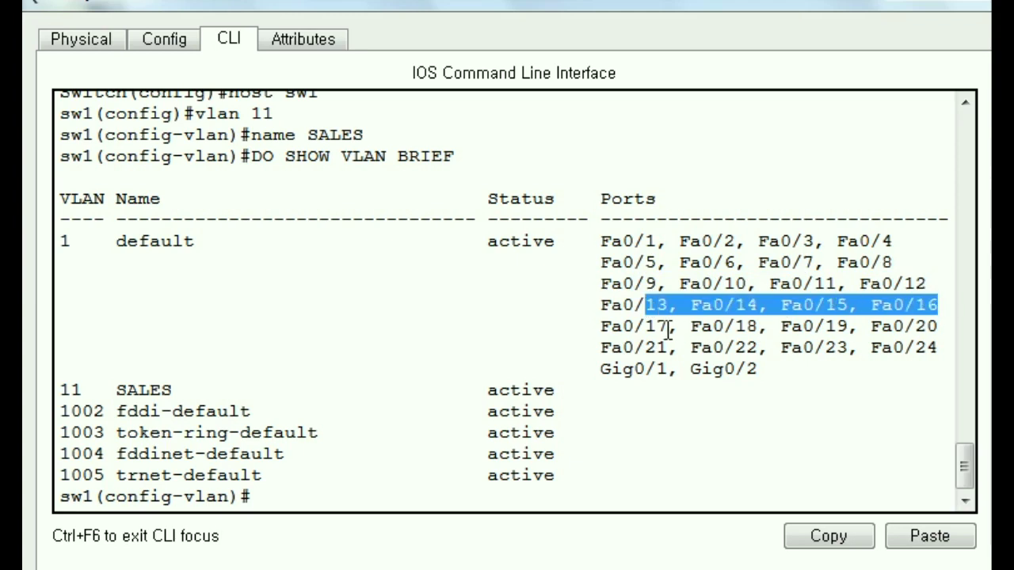
{"action": "left_click_drag", "start_coordinate": [644, 326], "coordinate": [942, 331]}
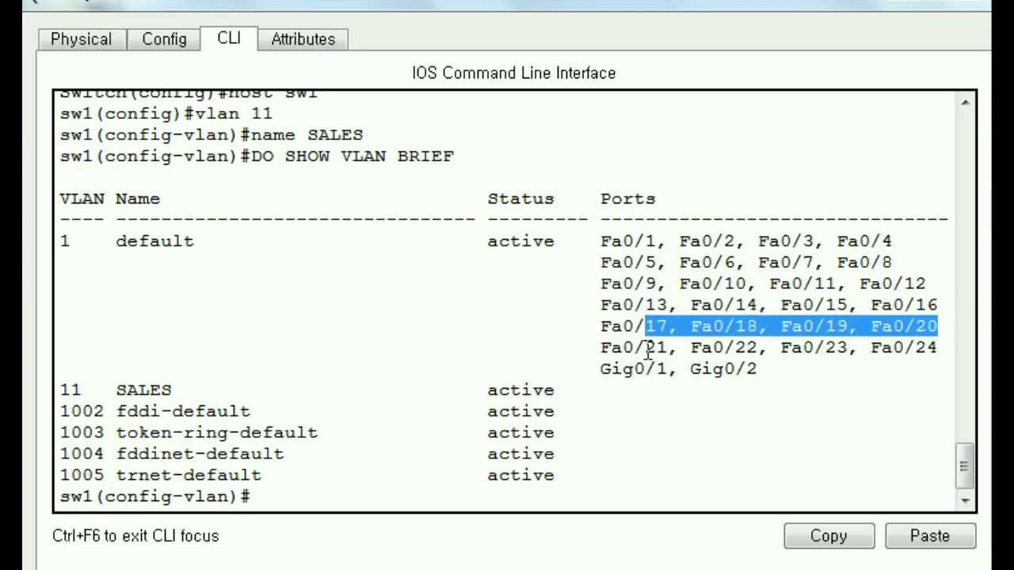
{"action": "left_click_drag", "start_coordinate": [644, 349], "coordinate": [949, 350]}
{"action": "left_click_drag", "start_coordinate": [599, 370], "coordinate": [768, 369]}
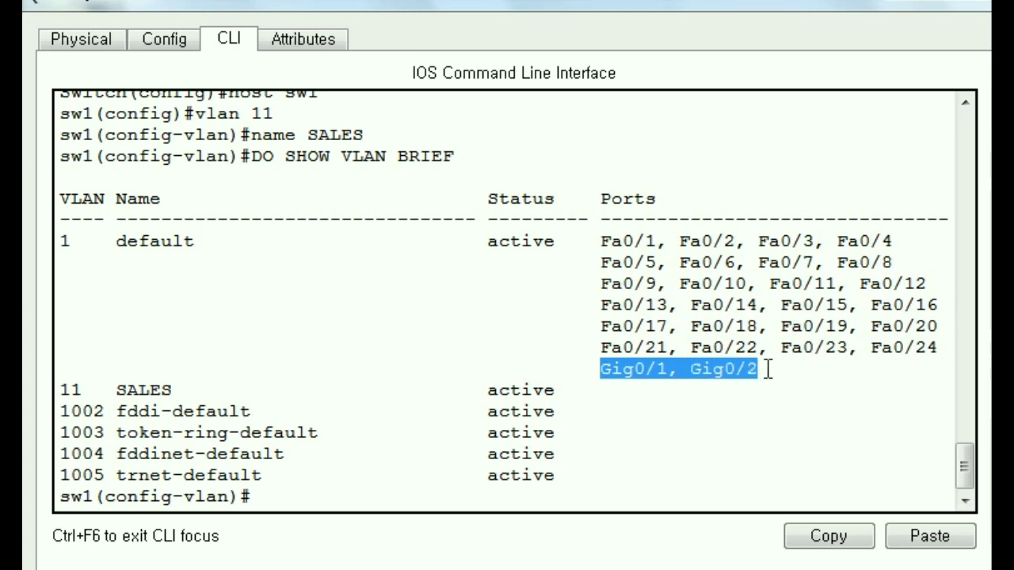
{"action": "left_click", "coordinate": [816, 282]}
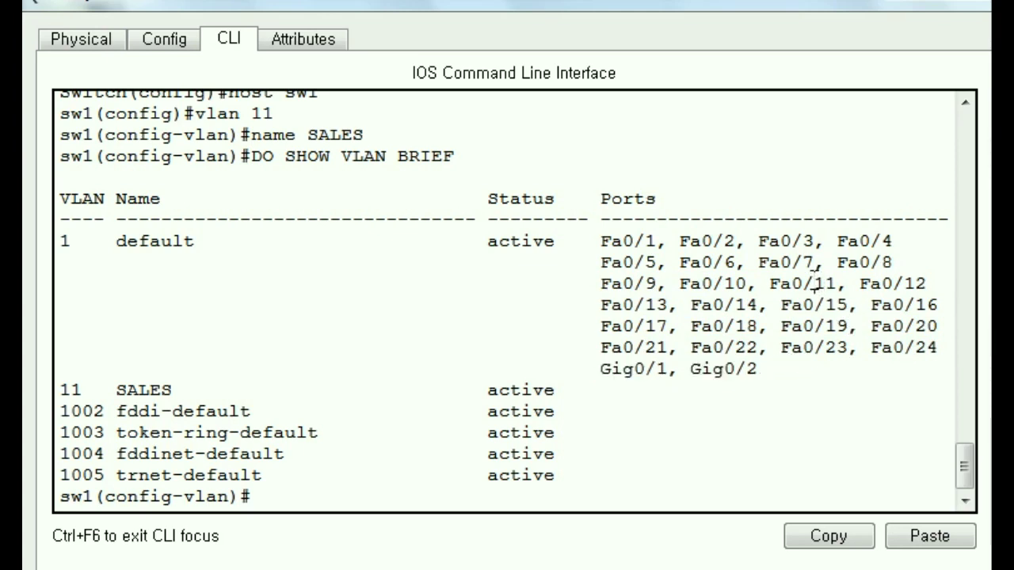
Step: Highlight ports Fa0/11–Fa0/14, the VLAN 11 SALES row and the command that named it
{"action": "left_click_drag", "start_coordinate": [816, 282], "coordinate": [760, 305]}
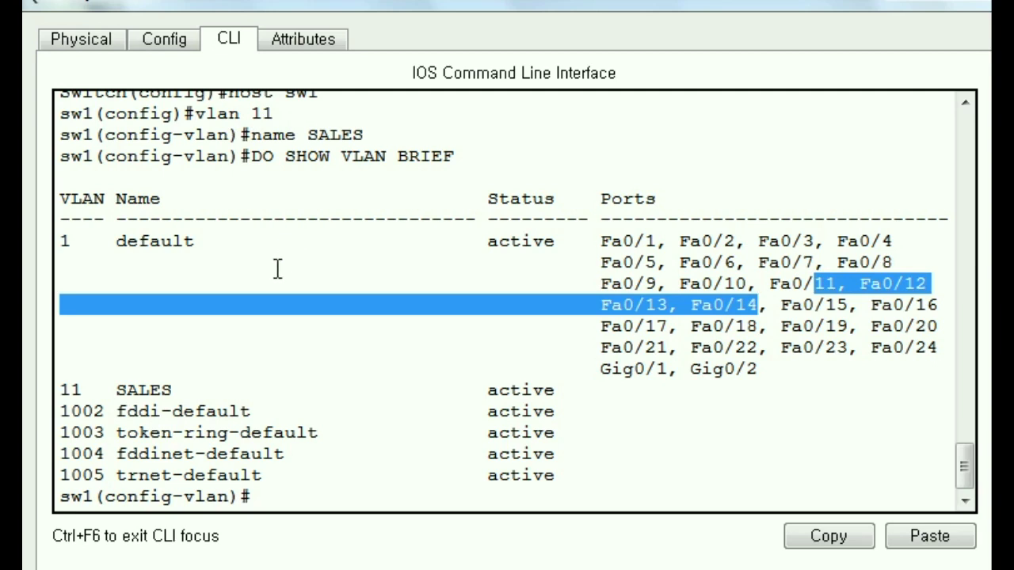
{"action": "left_click", "coordinate": [57, 388]}
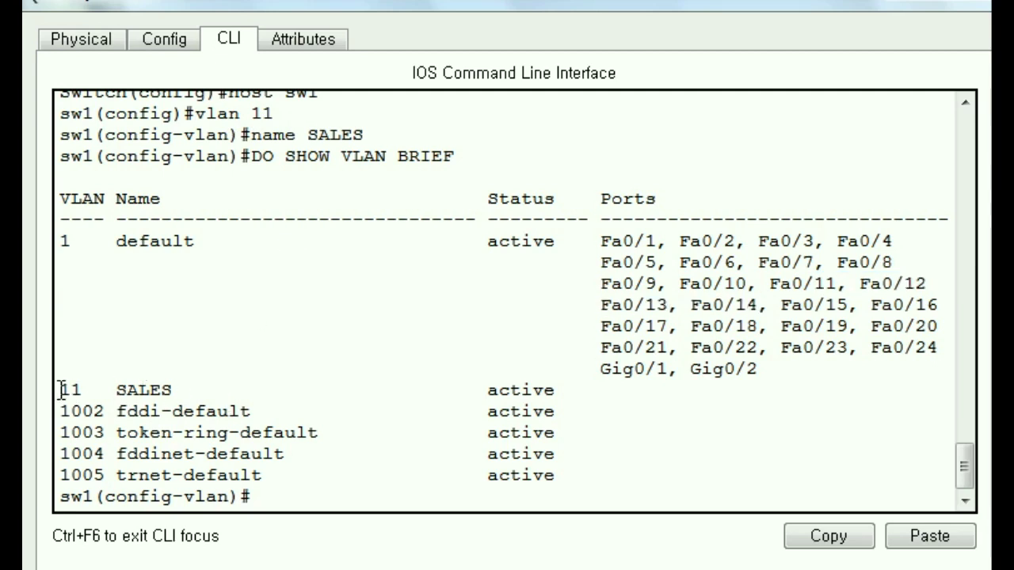
{"action": "left_click_drag", "start_coordinate": [59, 390], "coordinate": [198, 389]}
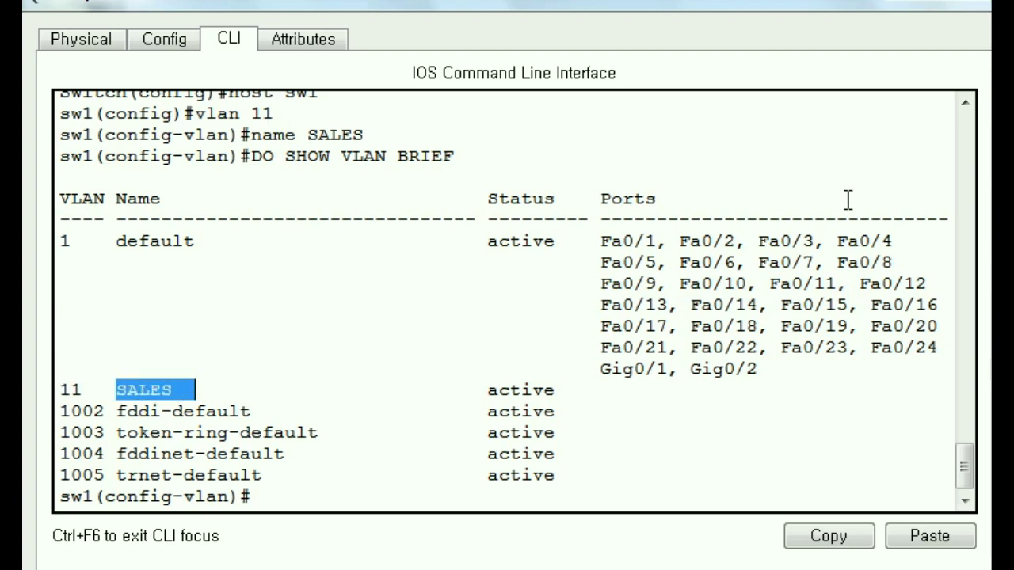
{"action": "scroll", "coordinate": [967, 473], "scroll_direction": "up", "scroll_amount": 1}
{"action": "scroll", "coordinate": [967, 473], "scroll_direction": "up", "scroll_amount": 1}
{"action": "left_click_drag", "start_coordinate": [195, 156], "coordinate": [293, 156]}
{"action": "left_click_drag", "start_coordinate": [84, 433], "coordinate": [62, 432]}
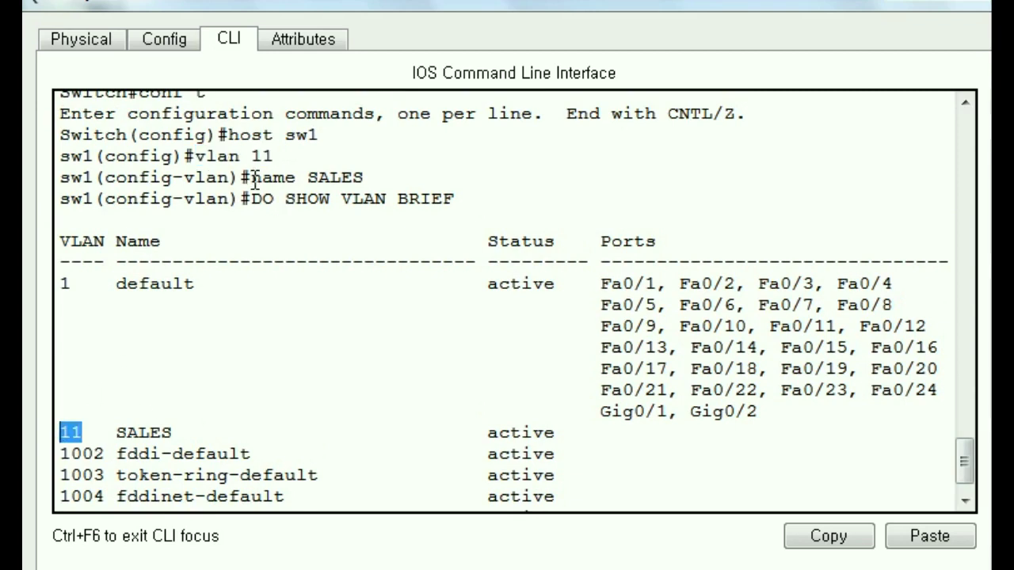
{"action": "left_click_drag", "start_coordinate": [251, 177], "coordinate": [388, 174]}
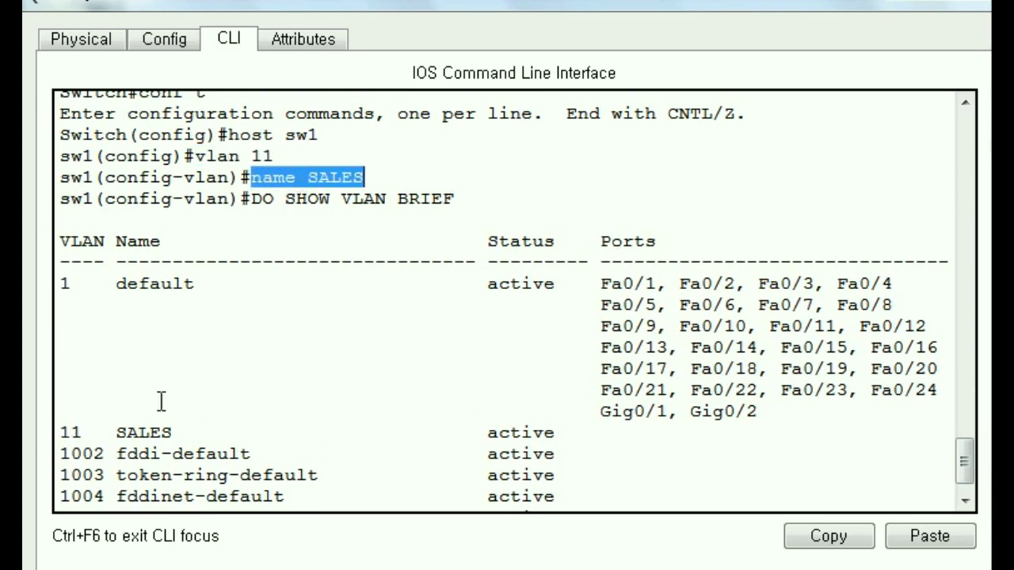
{"action": "mouse_move", "coordinate": [115, 432]}
{"action": "left_mouse_down"}
{"action": "mouse_move", "coordinate": [187, 428]}
{"action": "mouse_move", "coordinate": [116, 432]}
{"action": "left_mouse_up"}
{"action": "left_click", "coordinate": [184, 414]}
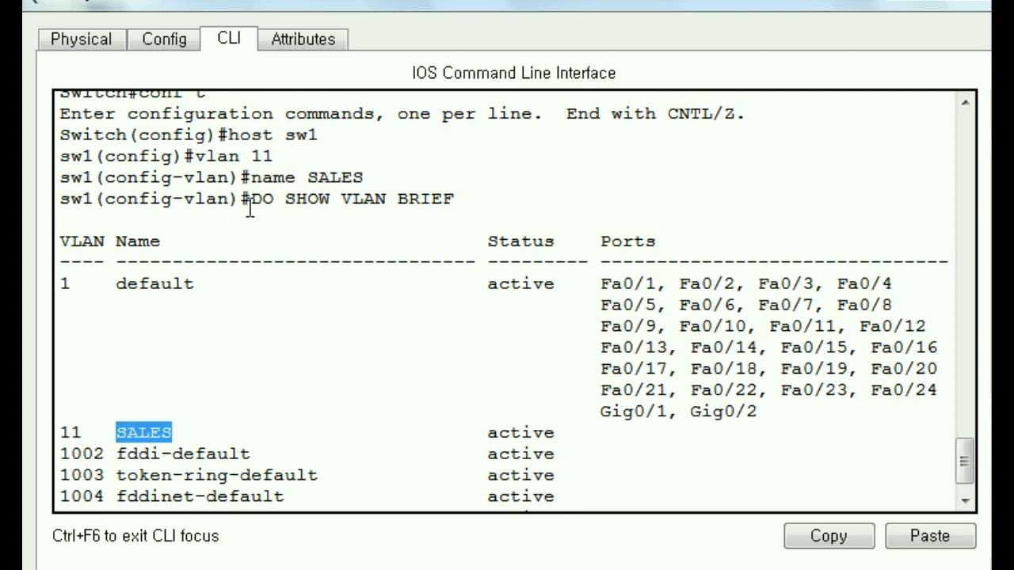
{"action": "left_click_drag", "start_coordinate": [250, 199], "coordinate": [475, 205]}
{"action": "left_click", "coordinate": [479, 206]}
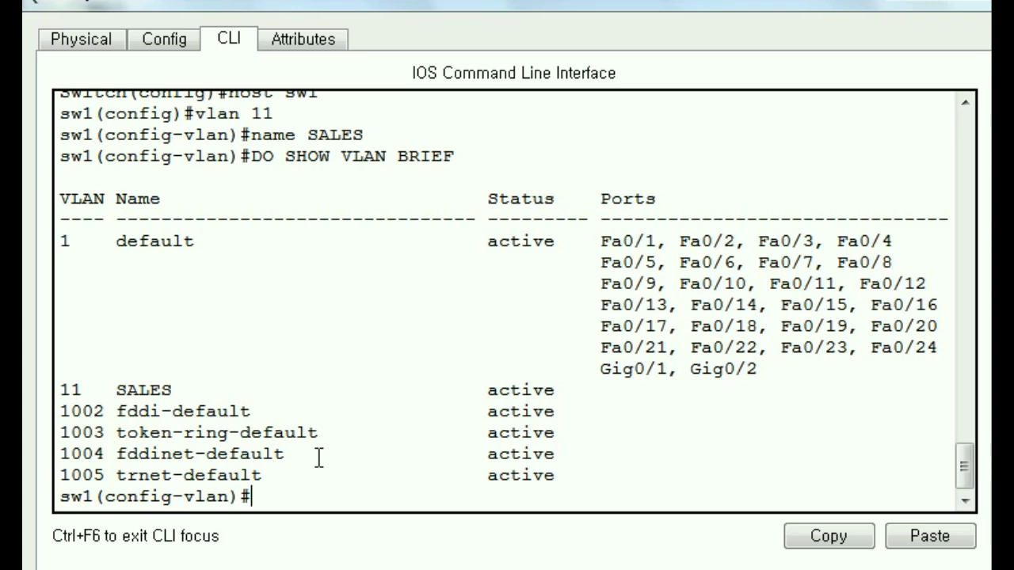
Step: Create VLAN 12 and name it UNDERWRITING after a rejected bare-name attempt
{"action": "type", "text": "VLAN 12"}
{"action": "key", "text": "Return"}
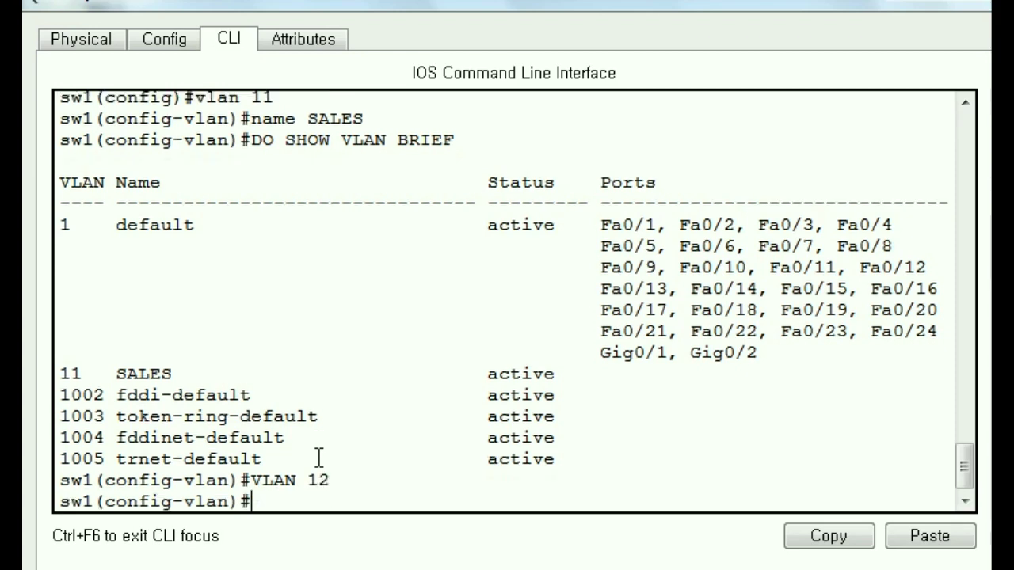
{"action": "type", "text": "UNDERWRITING"}
{"action": "key", "text": "Return"}
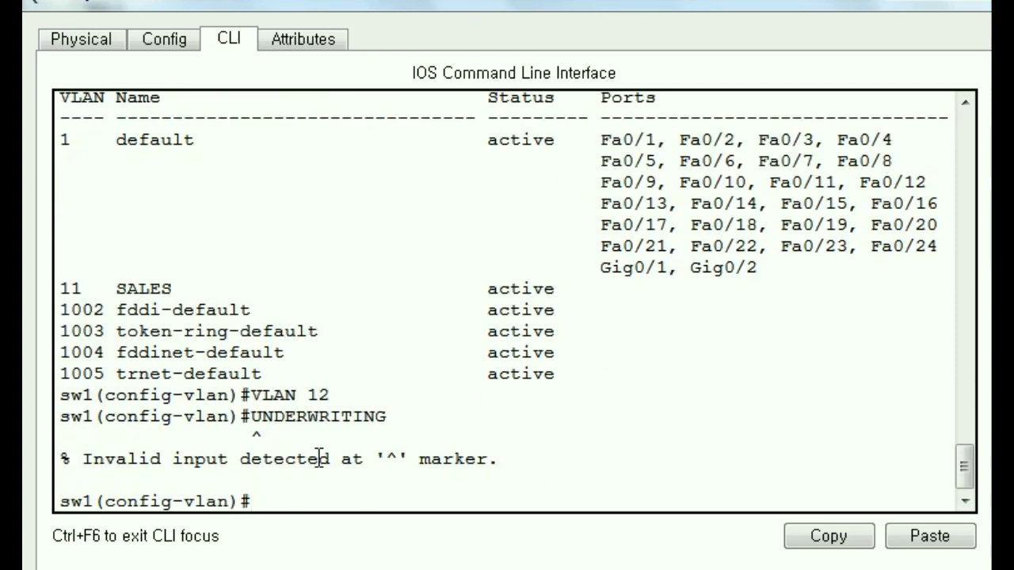
{"action": "type", "text": "NAME UND"}
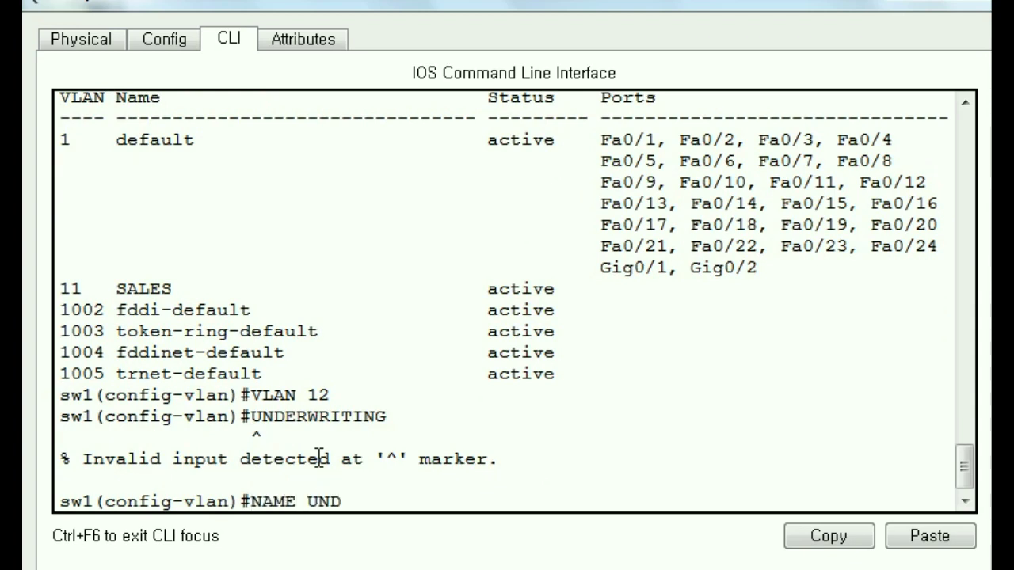
{"action": "type", "text": "ERWRITING"}
{"action": "key", "text": "Return"}
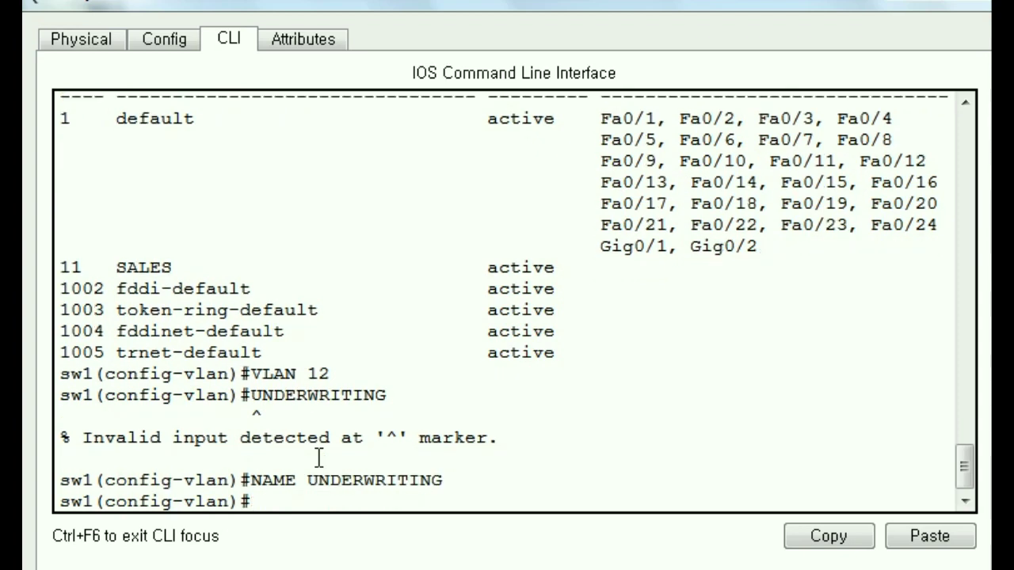
Step: Create VLAN 13 FINANCING and VLAN 14 TRADING, then type 'do show vlan brief'
{"action": "type", "text": "VLAN 13"}
{"action": "key", "text": "Return"}
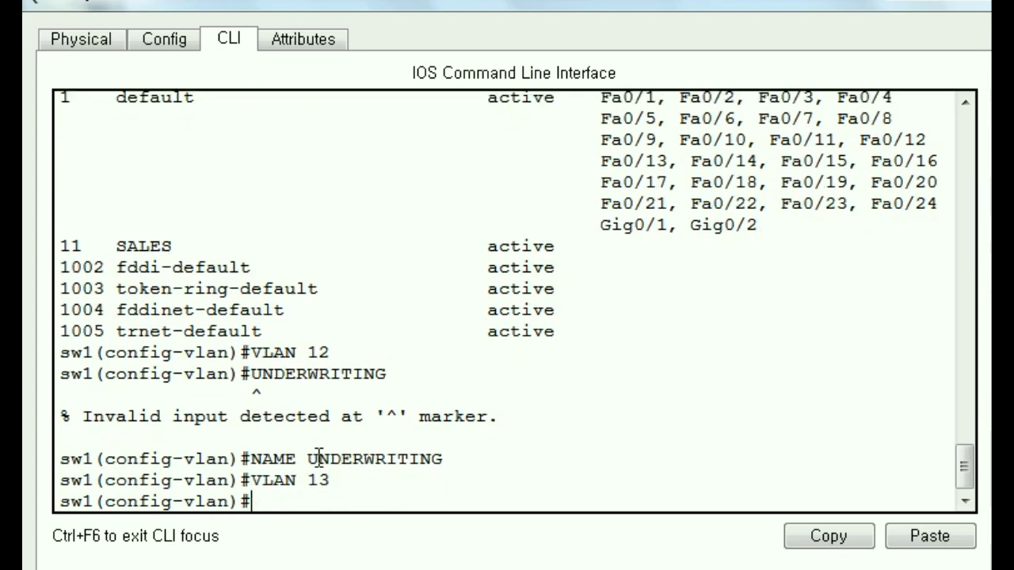
{"action": "type", "text": "NAME FINAN"}
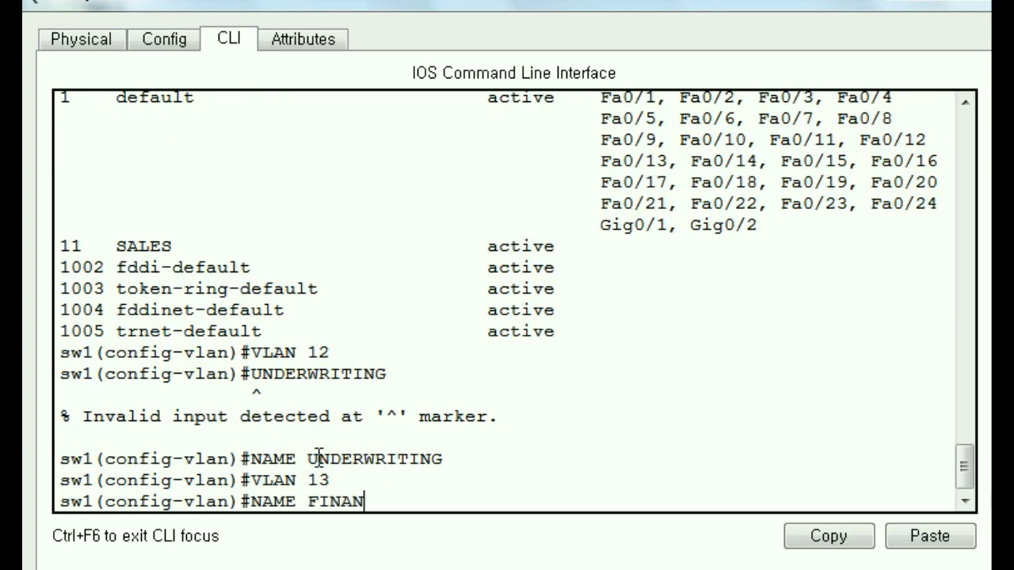
{"action": "type", "text": "CING"}
{"action": "key", "text": "Return"}
{"action": "type", "text": "VL"}
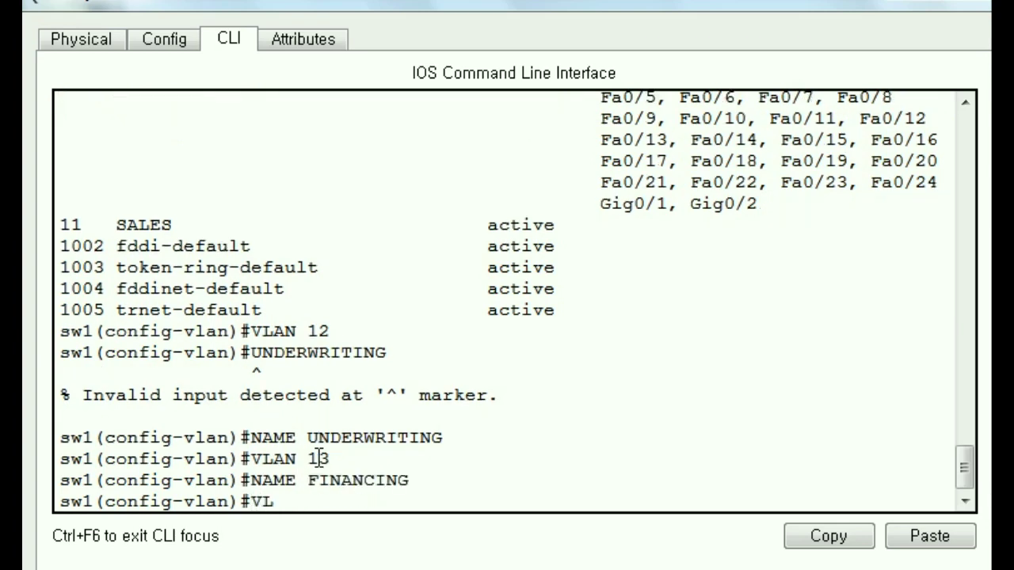
{"action": "type", "text": "AN 14"}
{"action": "key", "text": "Return"}
{"action": "type", "text": "N"}
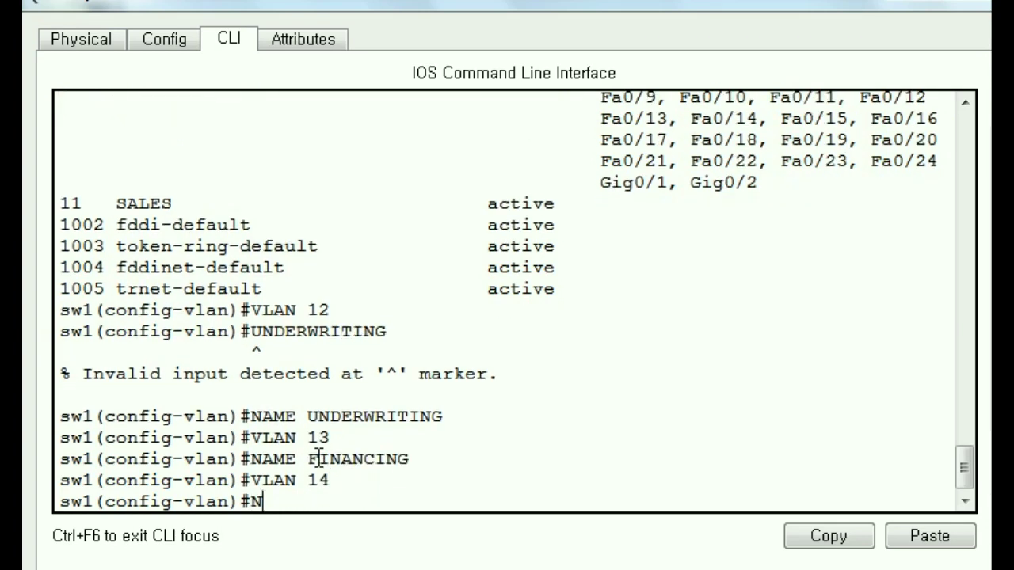
{"action": "type", "text": "AME TRADI"}
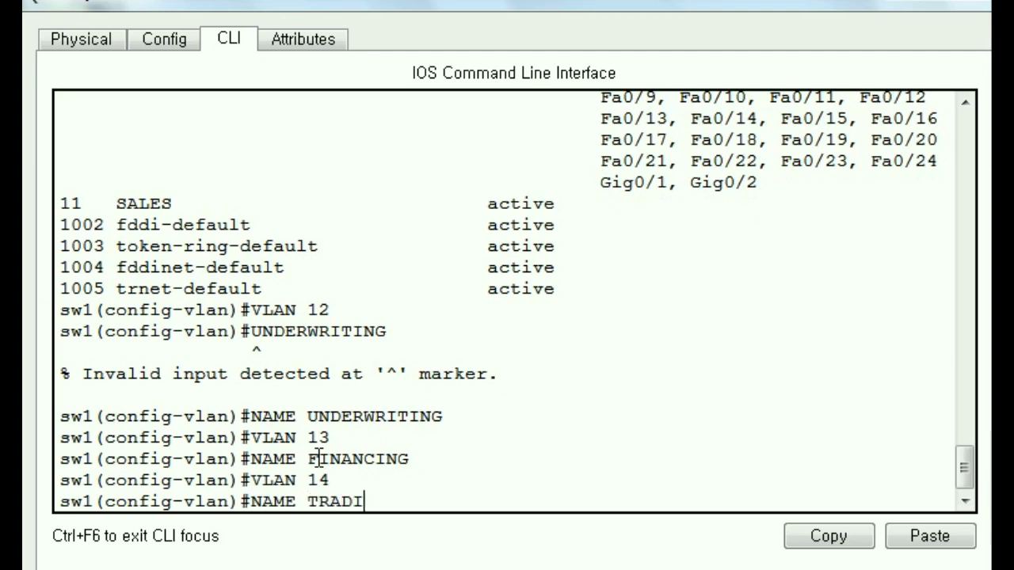
{"action": "type", "text": "NG"}
{"action": "key", "text": "Return"}
{"action": "key", "text": "Return"}
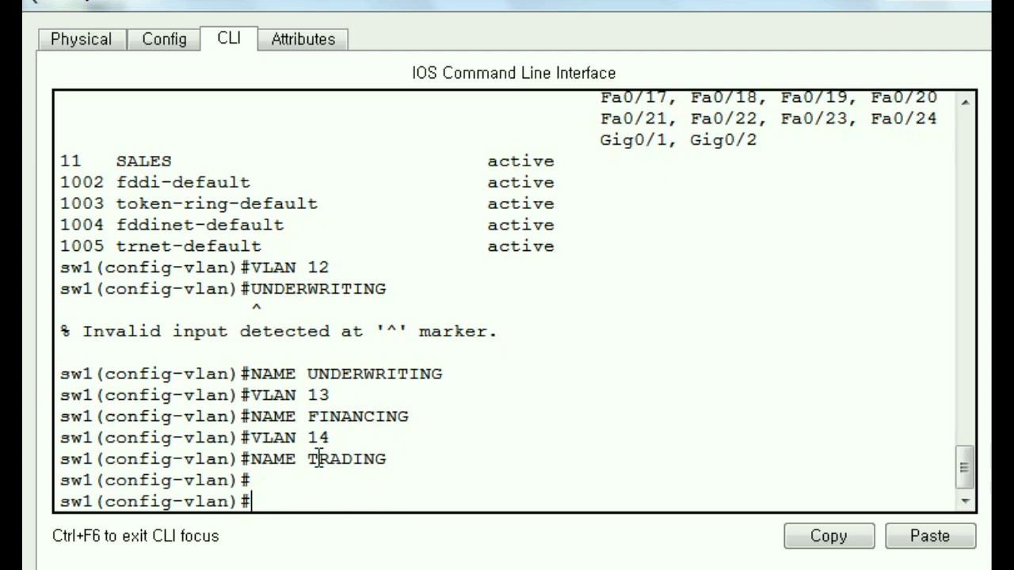
{"action": "type", "text": "DO SHO"}
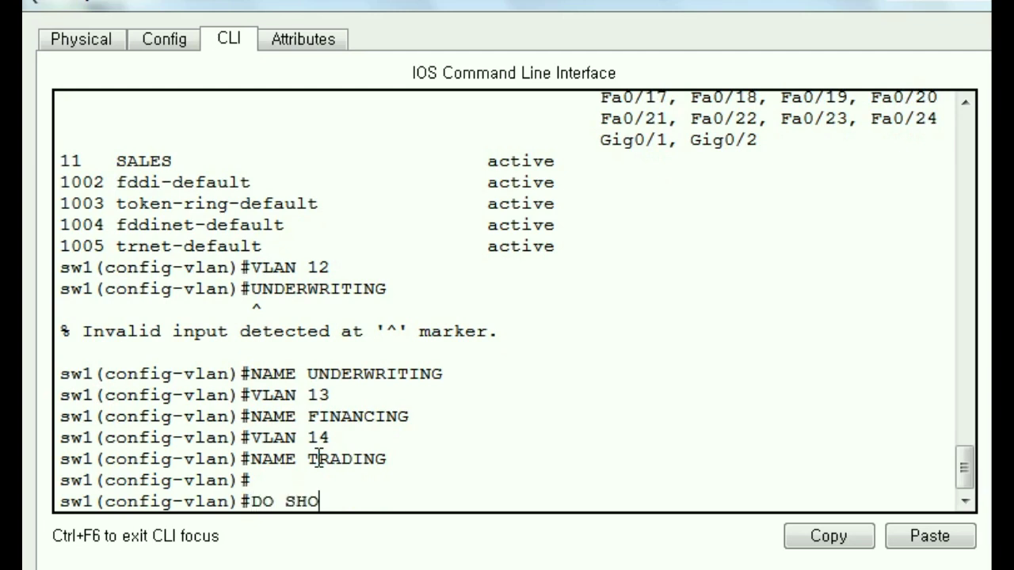
{"action": "type", "text": "W VLAN BRIEF"}
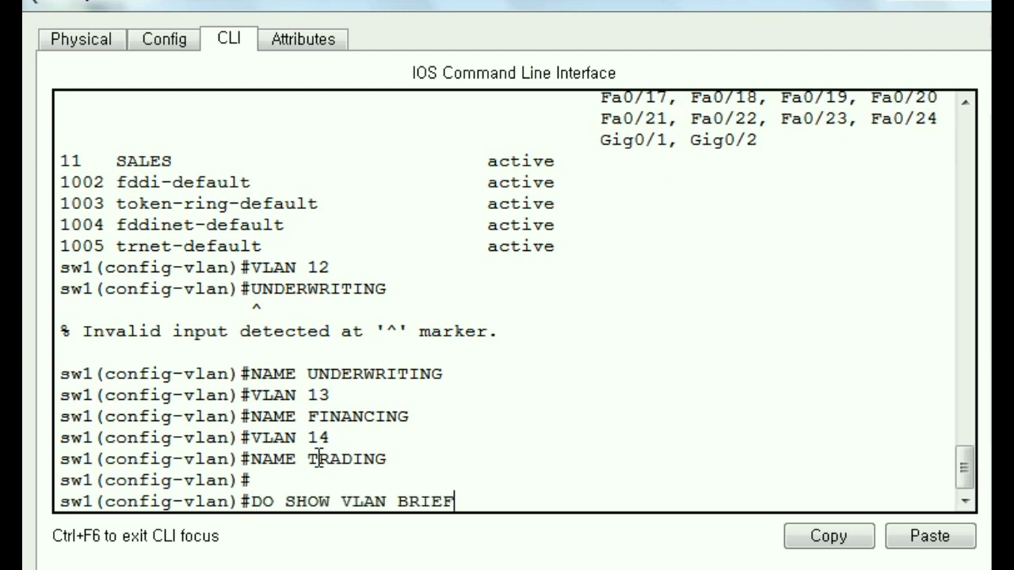
Step: List the VLANs and check 11 SALES, 12 UNDERWRITING, 13 FINANCING and 14 TRADING are active
{"action": "key", "text": "Return"}
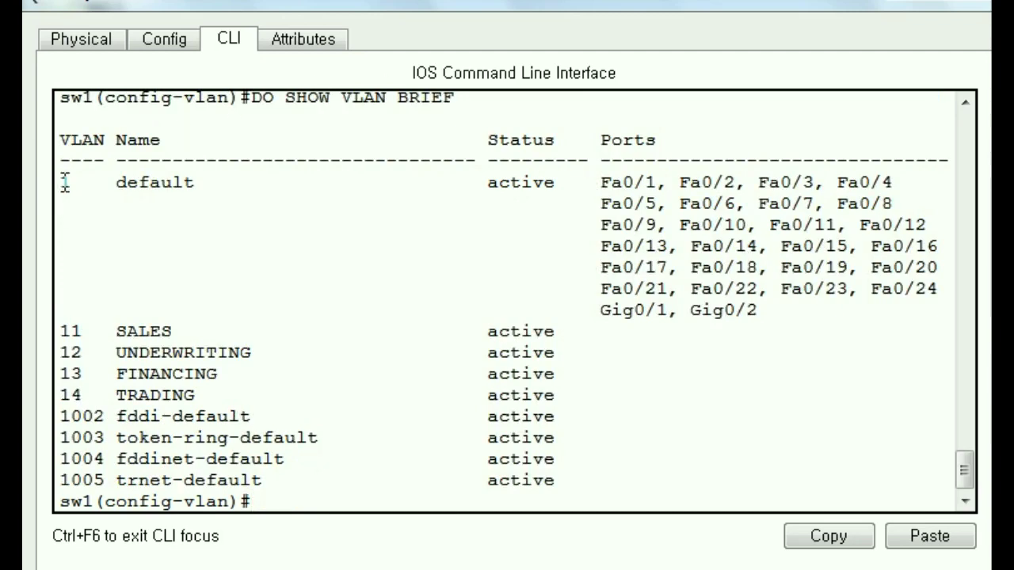
{"action": "left_click_drag", "start_coordinate": [61, 182], "coordinate": [208, 182]}
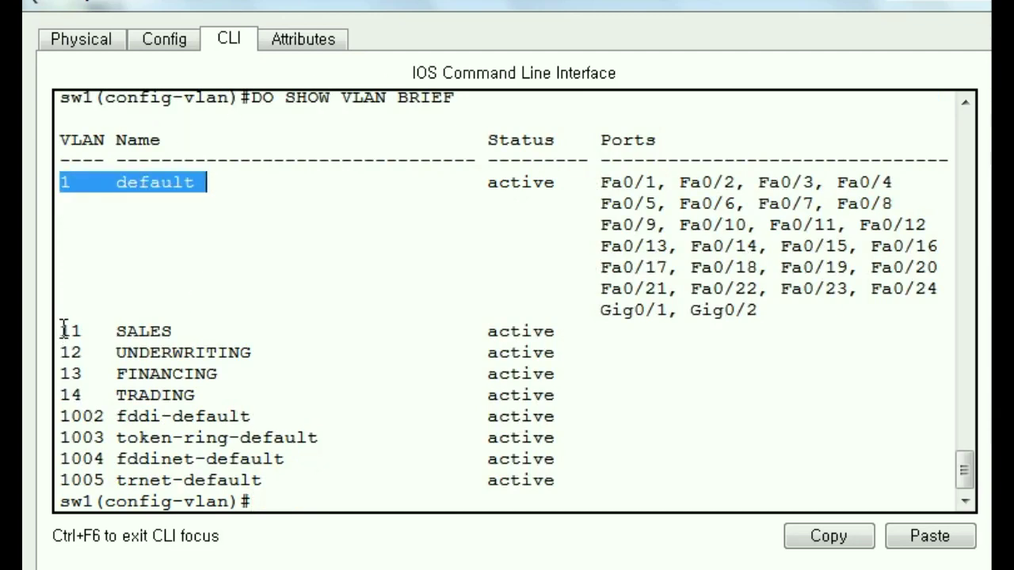
{"action": "left_click_drag", "start_coordinate": [61, 331], "coordinate": [183, 331]}
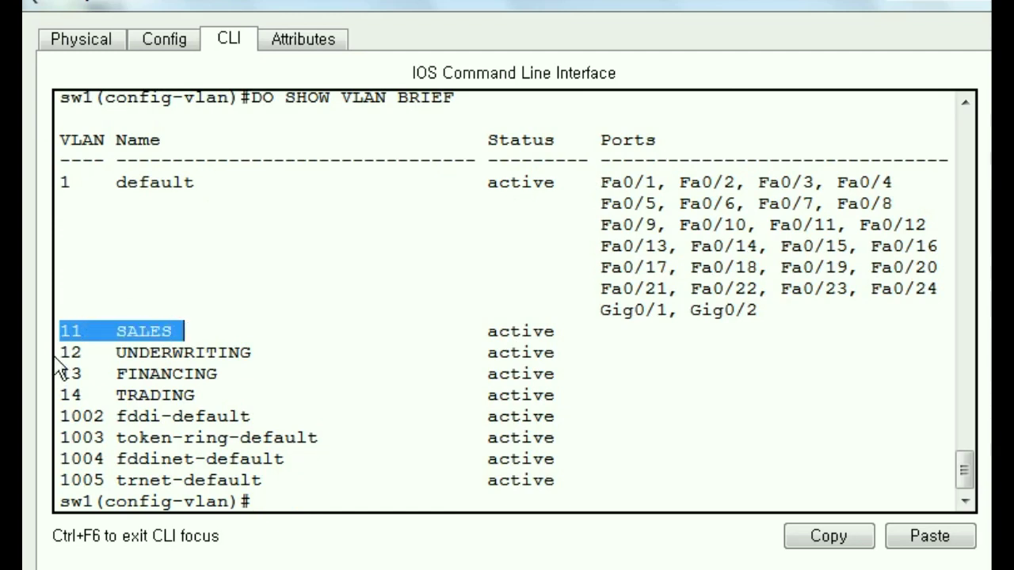
{"action": "left_click_drag", "start_coordinate": [61, 352], "coordinate": [263, 353]}
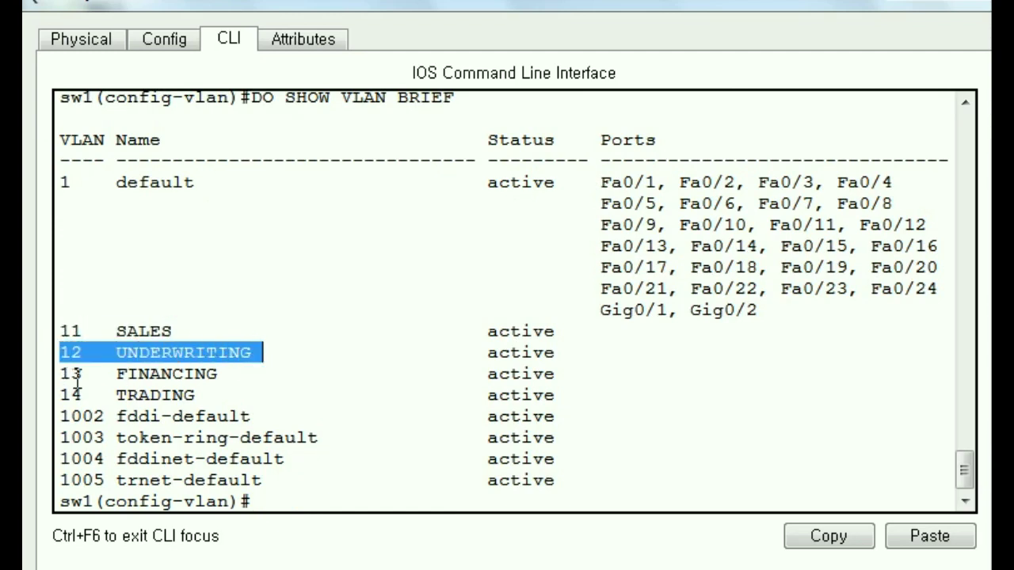
{"action": "left_click_drag", "start_coordinate": [62, 373], "coordinate": [238, 374]}
{"action": "left_click_drag", "start_coordinate": [62, 394], "coordinate": [78, 394]}
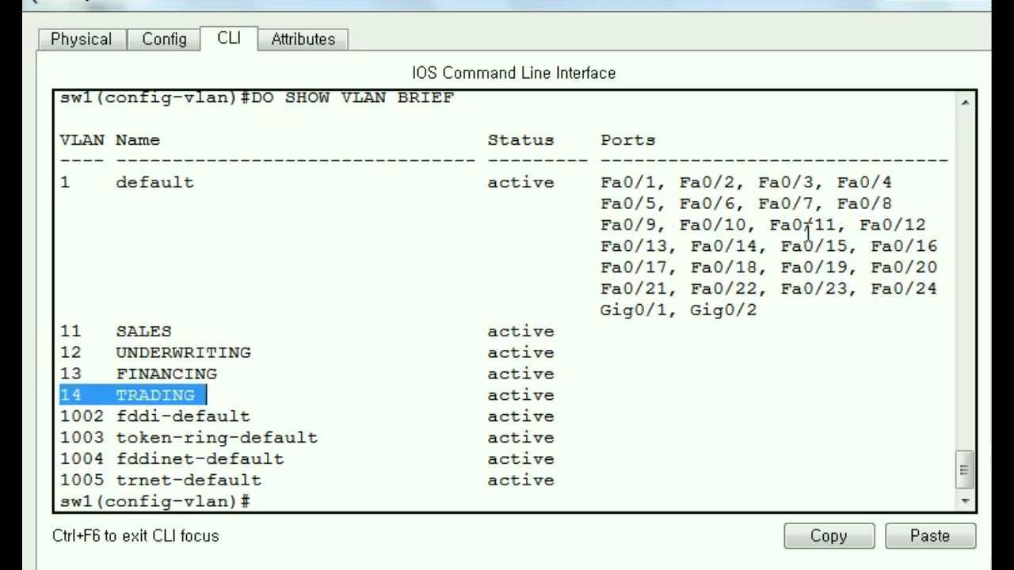
{"action": "left_click", "coordinate": [770, 229]}
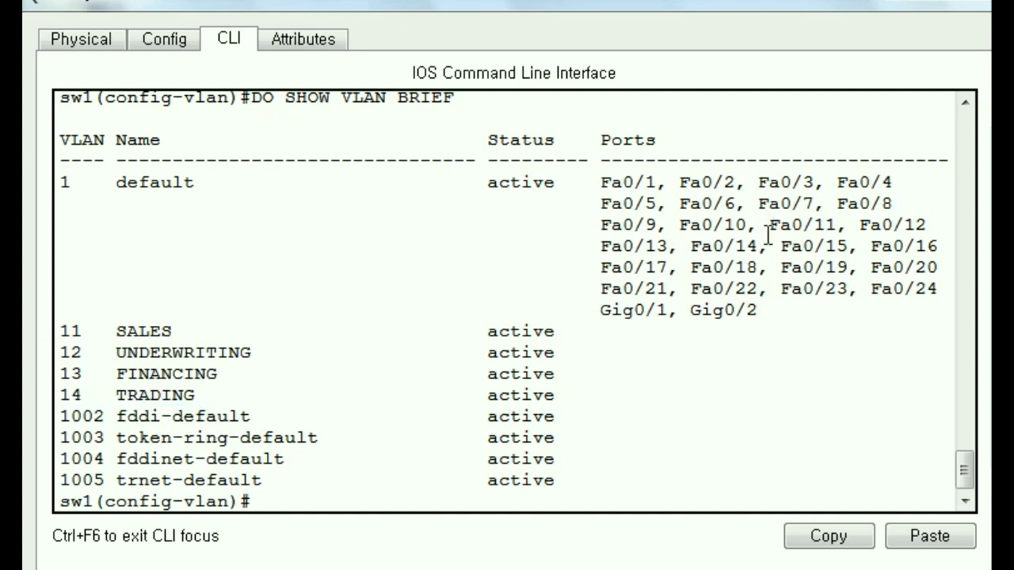
Step: Highlight that ports Fa0/11–Fa0/14 are still in default VLAN 1, not VLAN 11 SALES
{"action": "left_click_drag", "start_coordinate": [768, 230], "coordinate": [759, 246]}
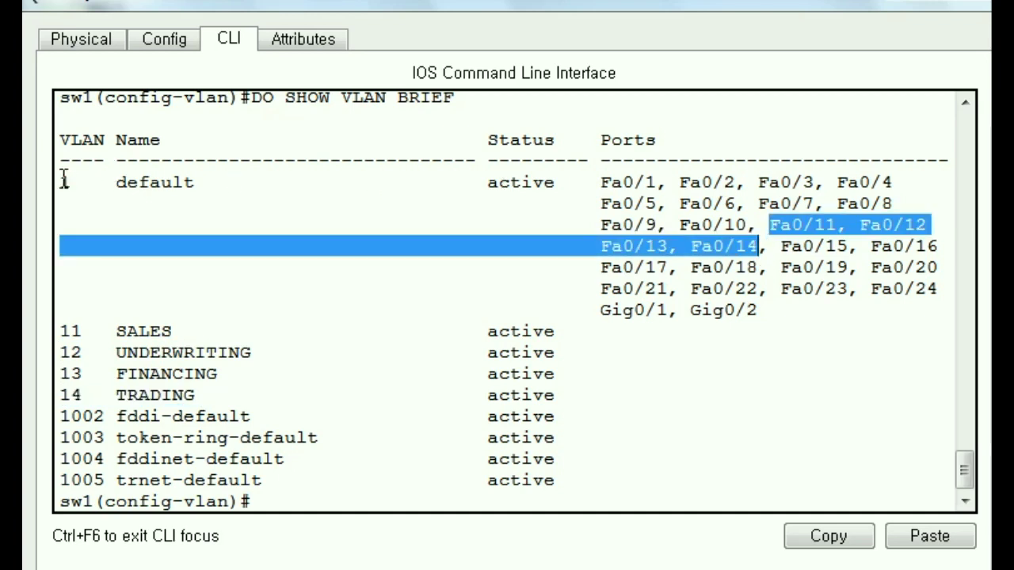
{"action": "left_click_drag", "start_coordinate": [62, 180], "coordinate": [372, 248]}
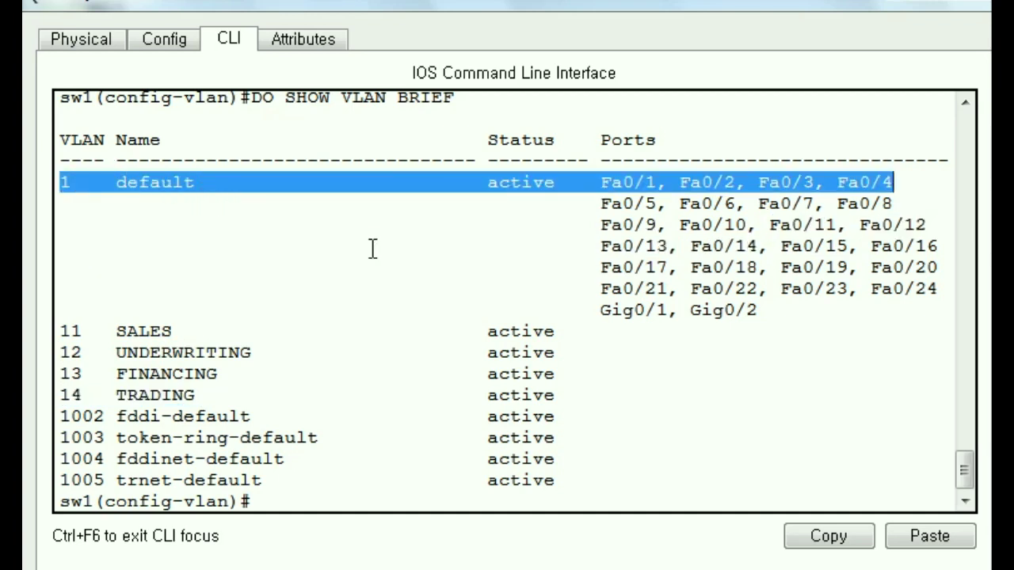
{"action": "left_click_drag", "start_coordinate": [770, 226], "coordinate": [770, 253]}
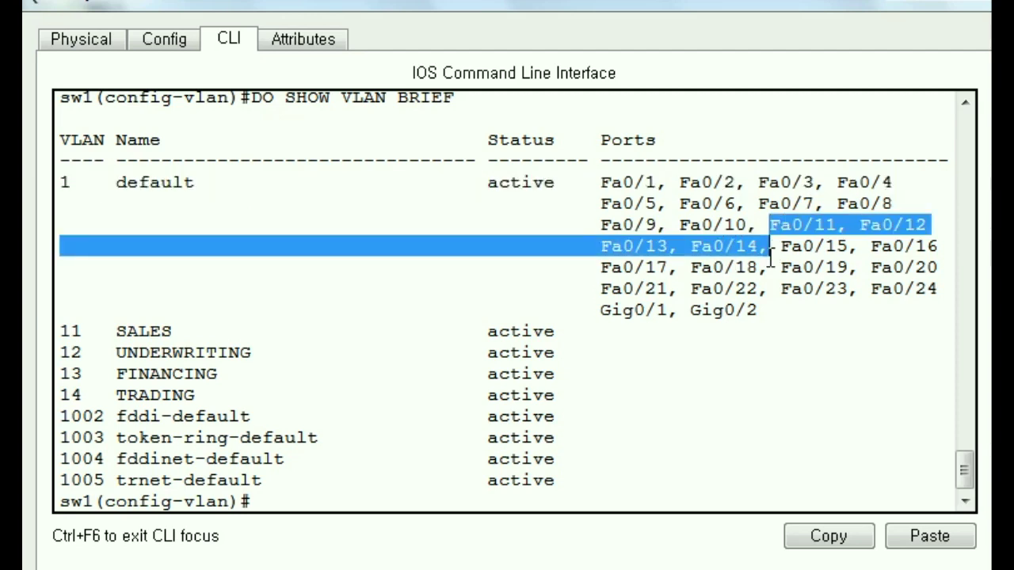
{"action": "left_click", "coordinate": [303, 532]}
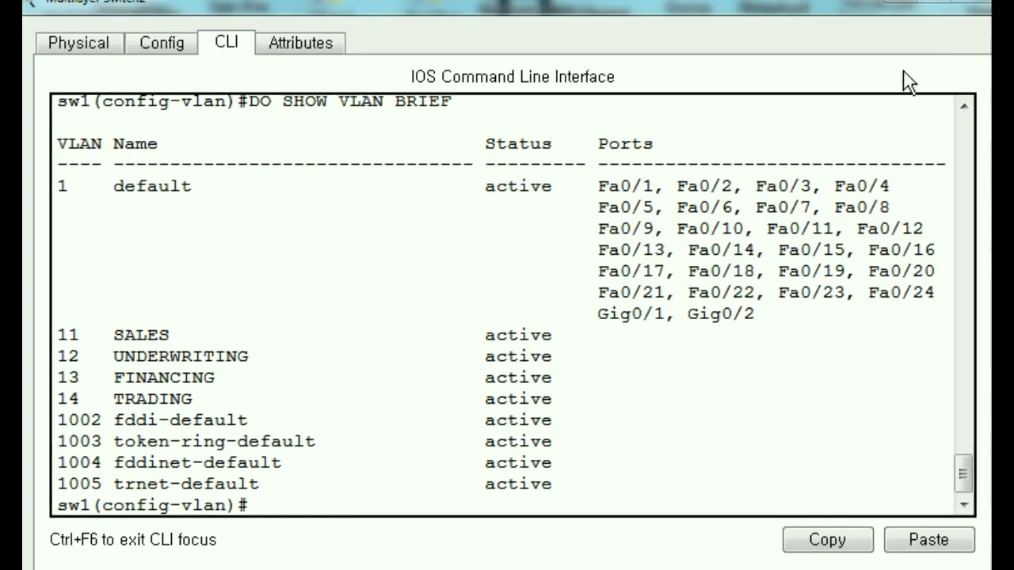
{"action": "left_click_drag", "start_coordinate": [768, 229], "coordinate": [843, 238]}
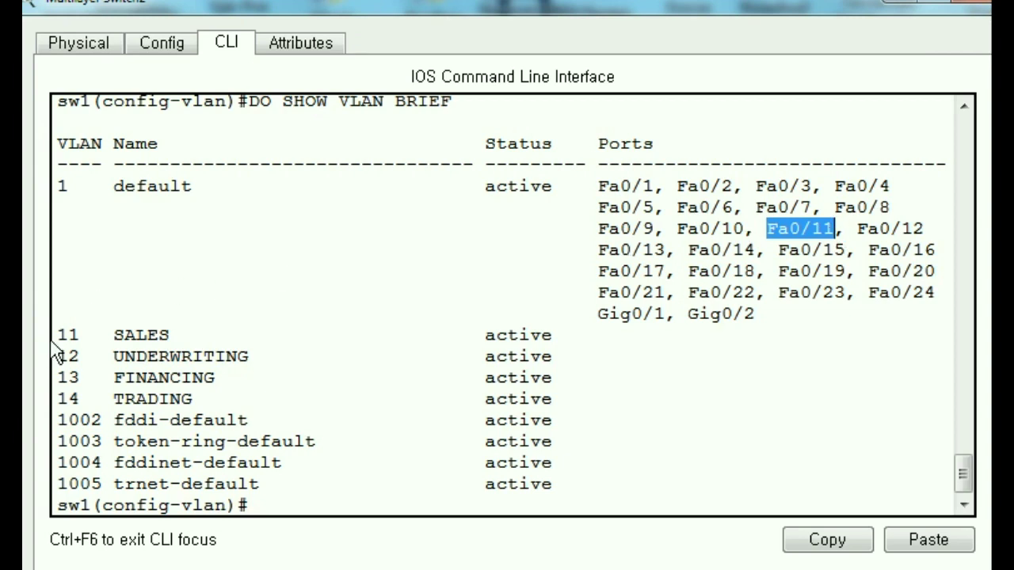
{"action": "left_click_drag", "start_coordinate": [59, 336], "coordinate": [187, 333]}
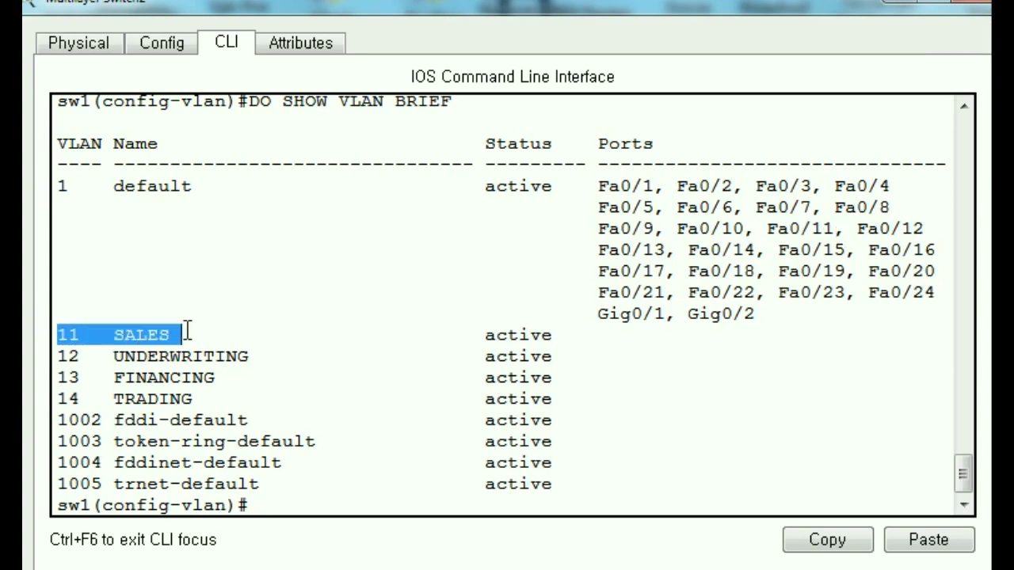
{"action": "left_click", "coordinate": [261, 490]}
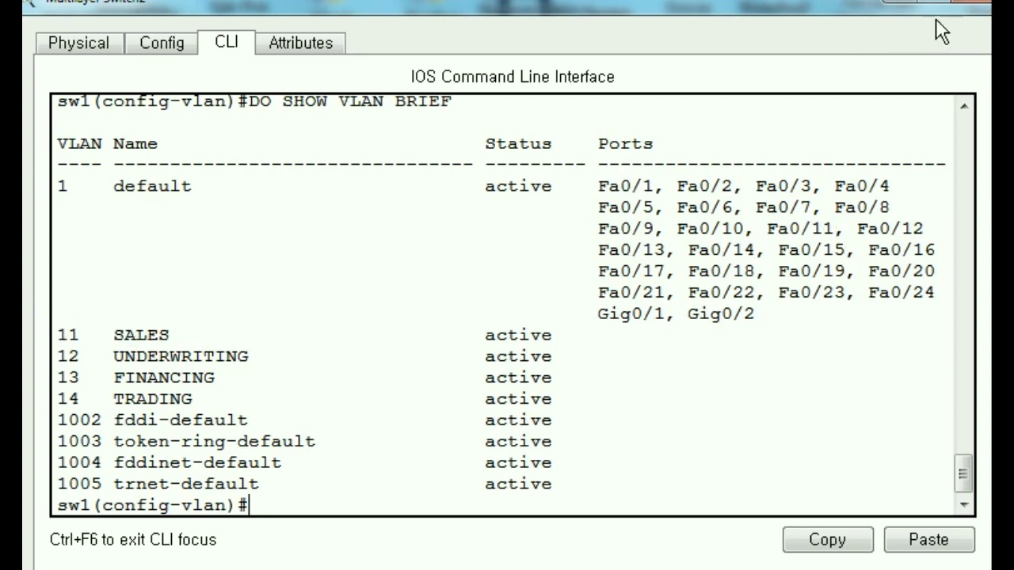
Step: Exit VLAN mode and make Fa0/11 an access port assigned to VLAN 11
{"action": "type", "text": "EXIT"}
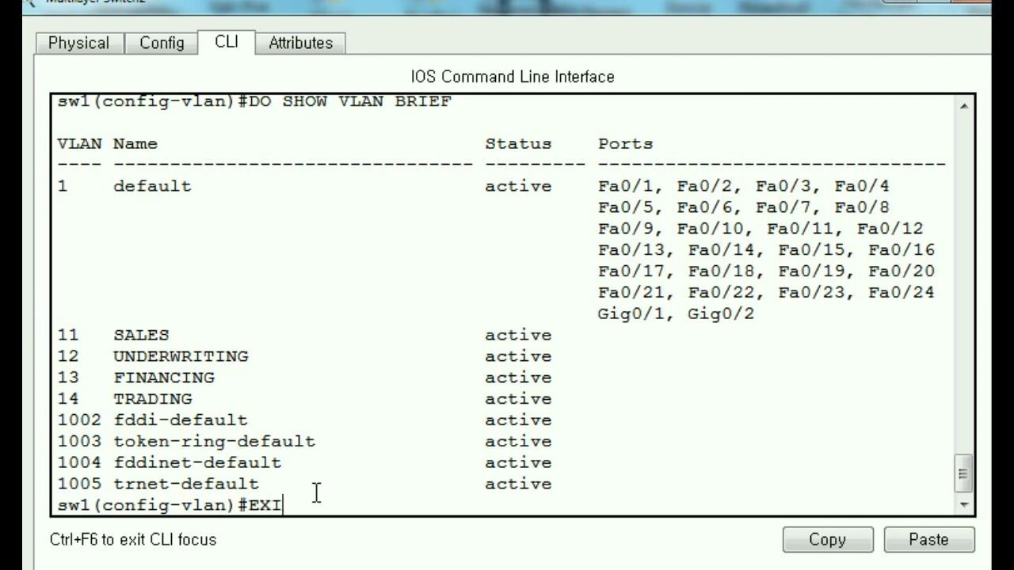
{"action": "key", "text": "Return"}
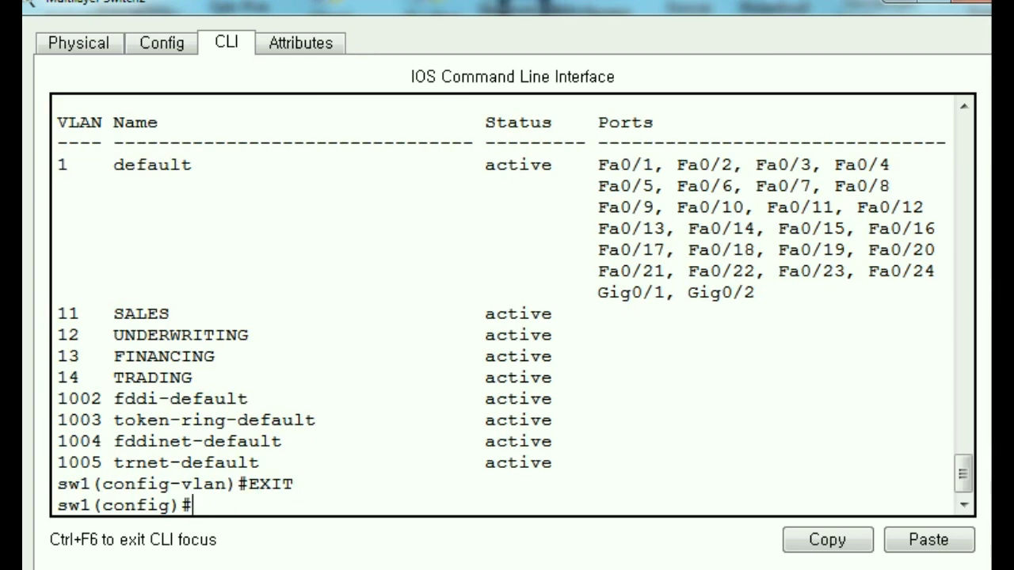
{"action": "type", "text": "int fast"}
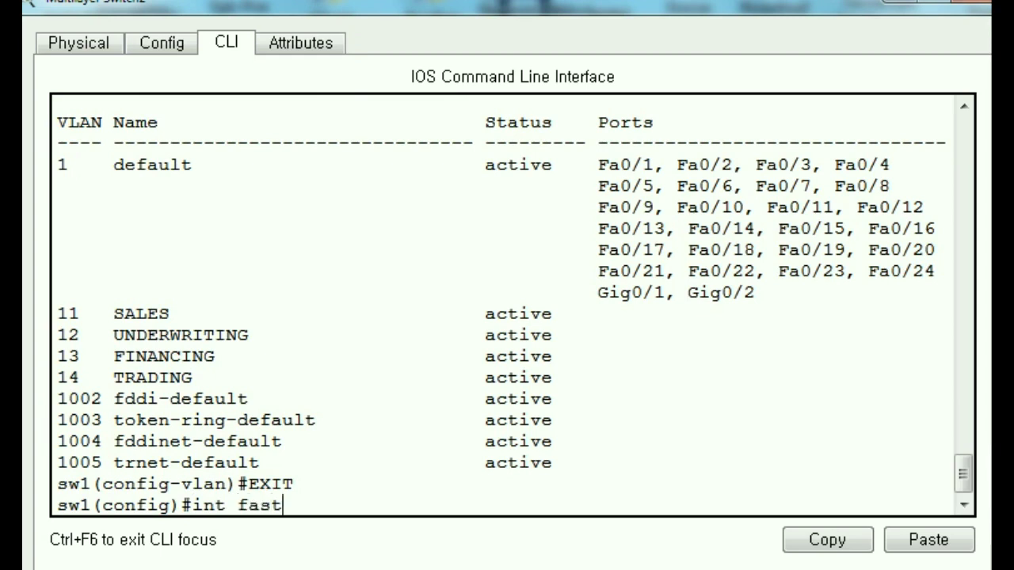
{"action": "type", "text": " 0/11"}
{"action": "key", "text": "Return"}
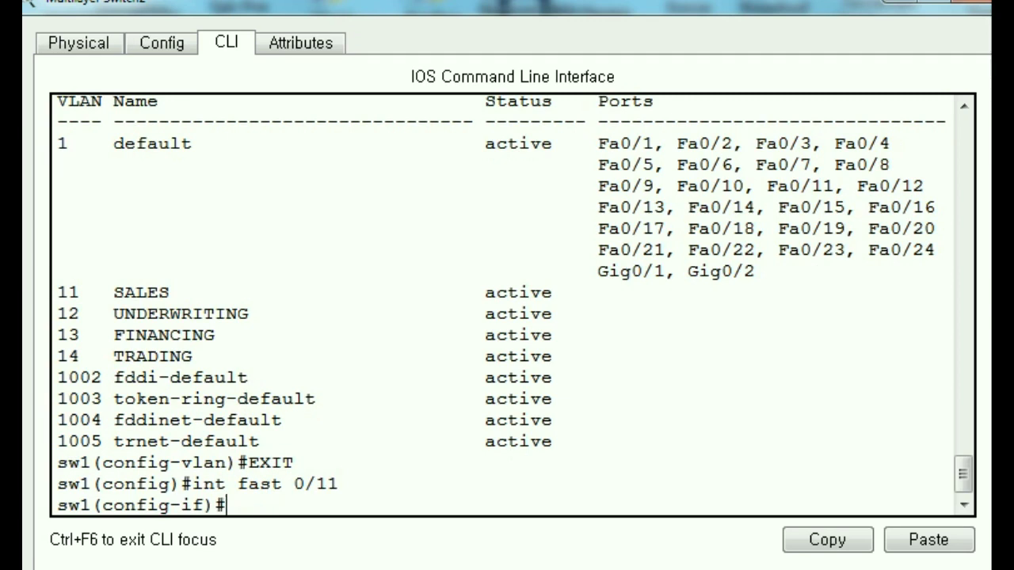
{"action": "type", "text": "switchport"}
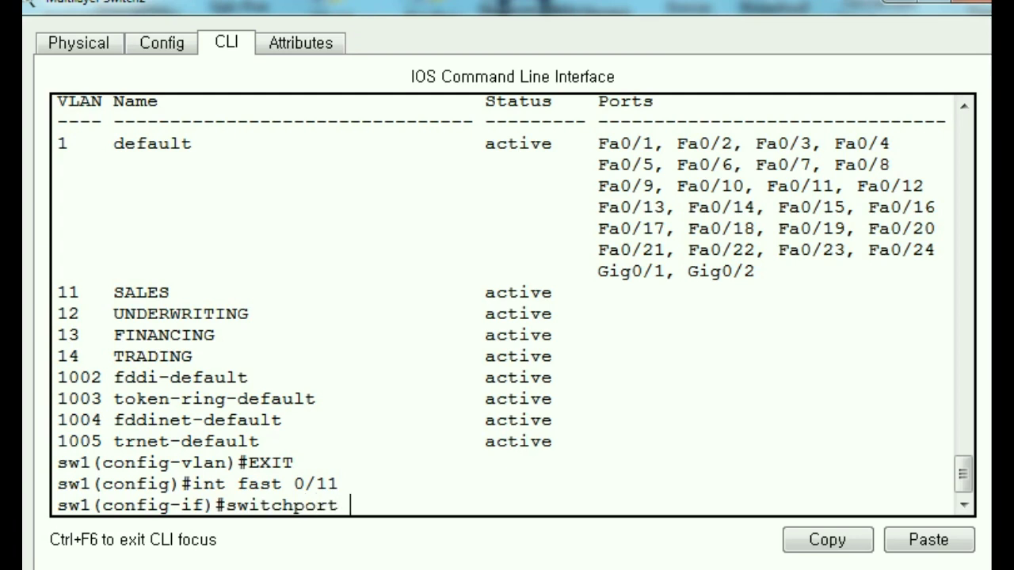
{"action": "type", "text": " mode acce"}
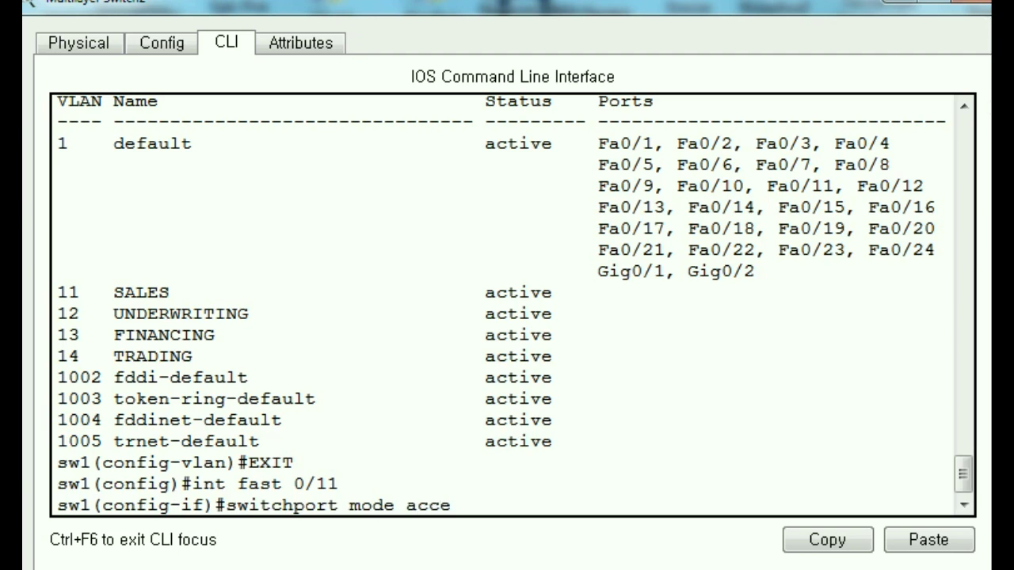
{"action": "type", "text": "ss"}
{"action": "key", "text": "Return"}
{"action": "type", "text": "switcp"}
{"action": "key", "text": "BackSpace"}
{"action": "type", "text": "hport"}
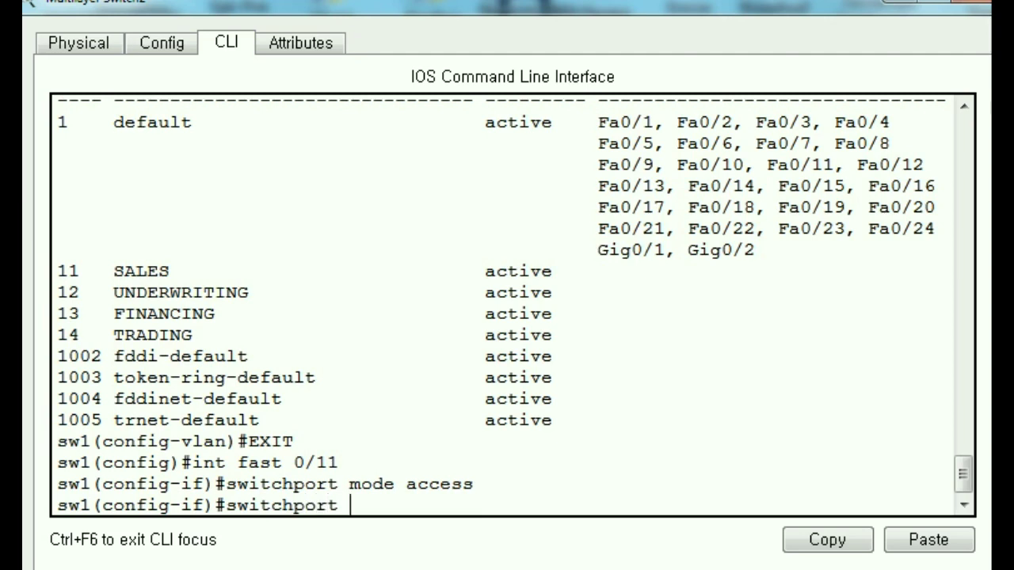
{"action": "type", "text": " acc"}
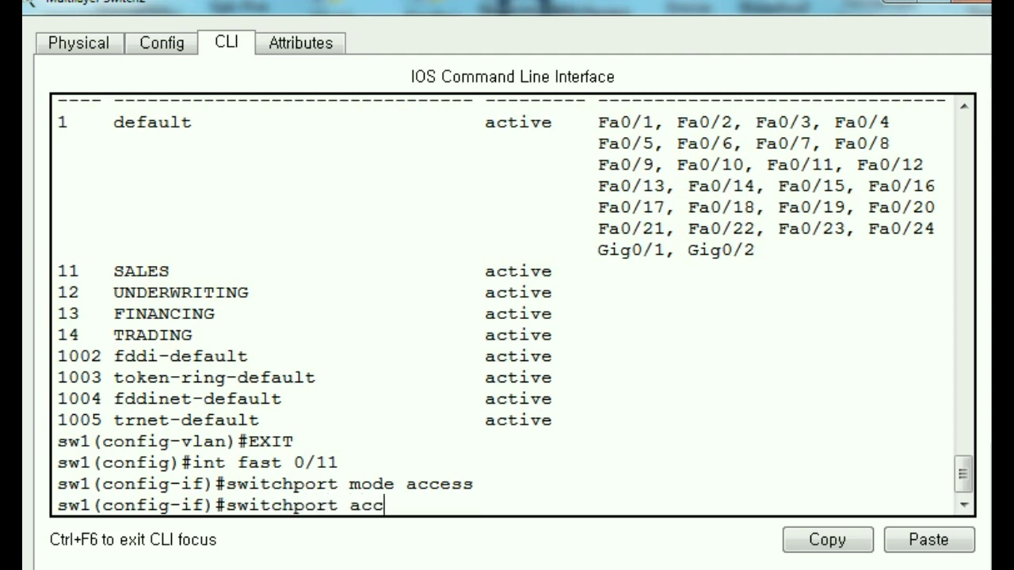
{"action": "type", "text": "ess vlan"}
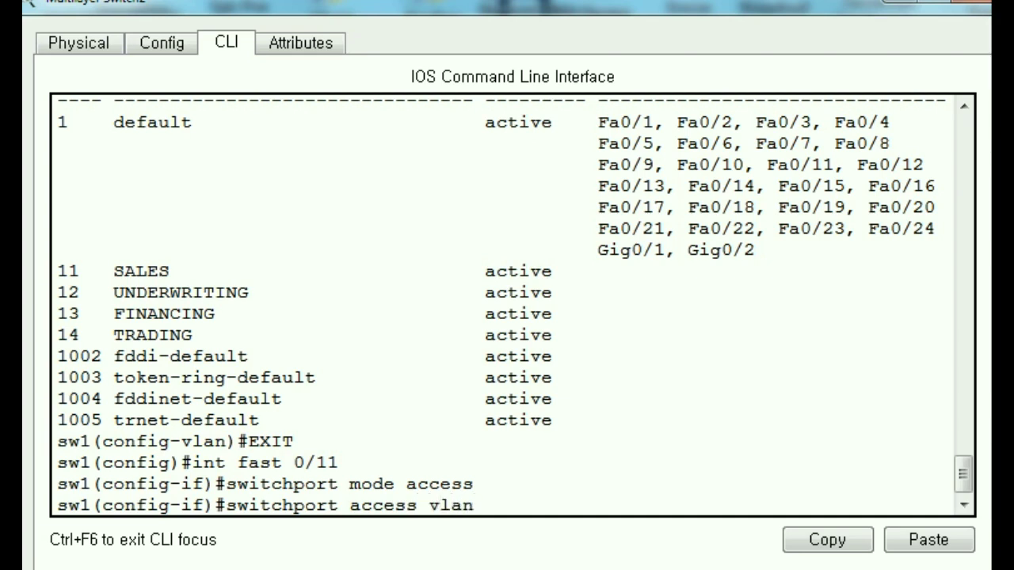
{"action": "type", "text": " 11"}
{"action": "key", "text": "Return"}
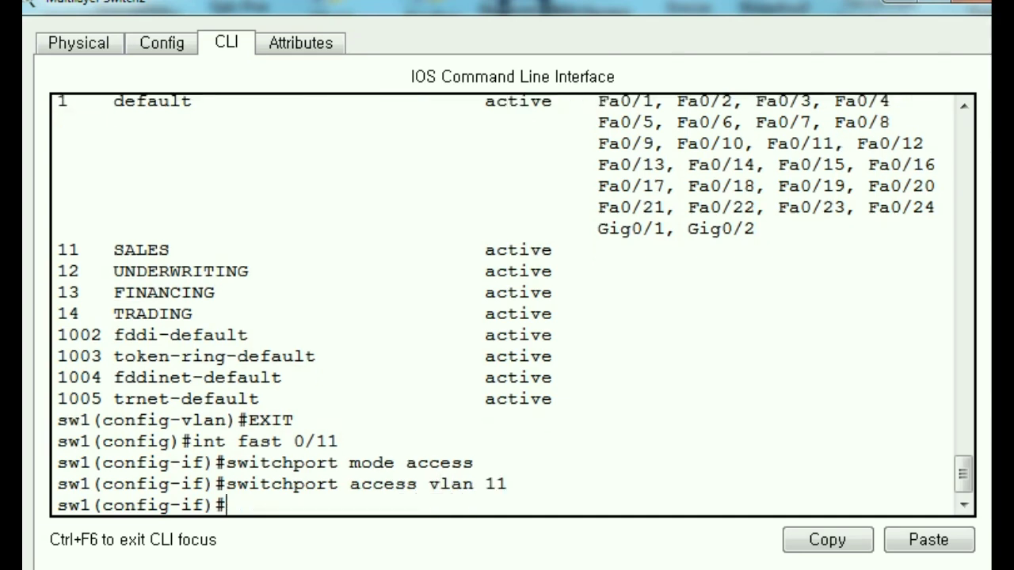
{"action": "key", "text": "Return"}
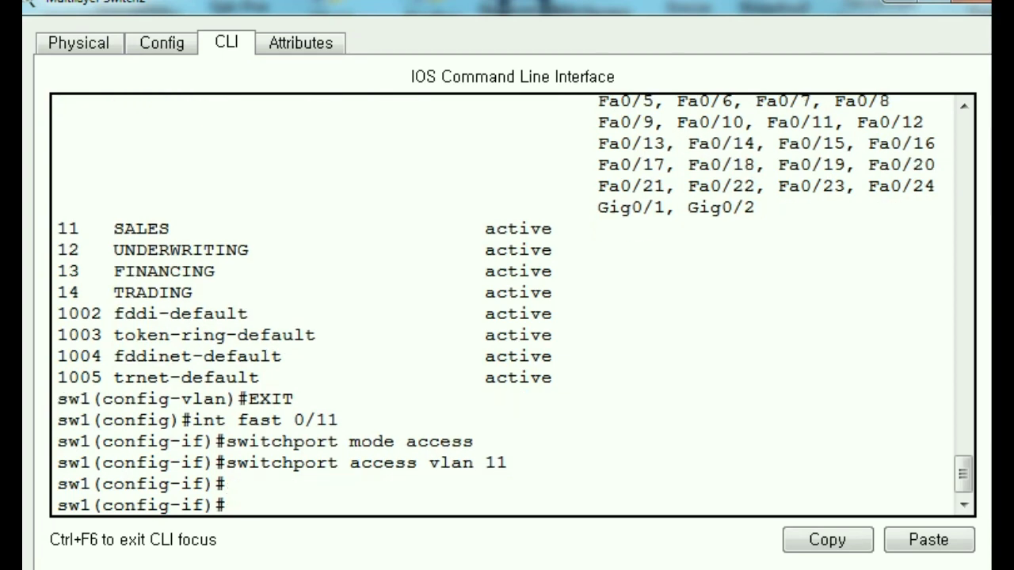
Step: Run 'do show vlan brief' and confirm Fa0/11 moved from VLAN 1 to VLAN 11 SALES
{"action": "type", "text": "do show "}
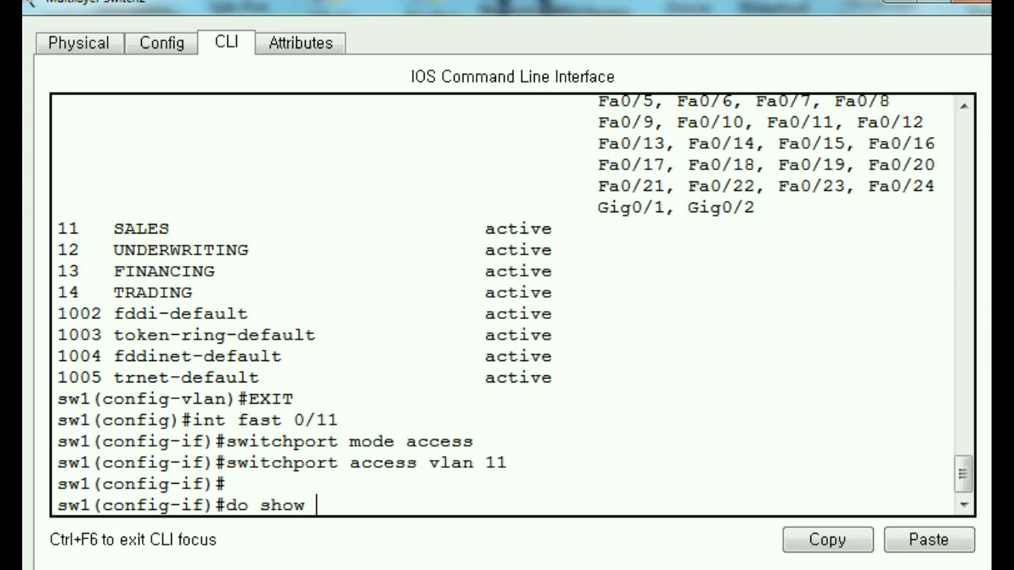
{"action": "type", "text": "vlan brief"}
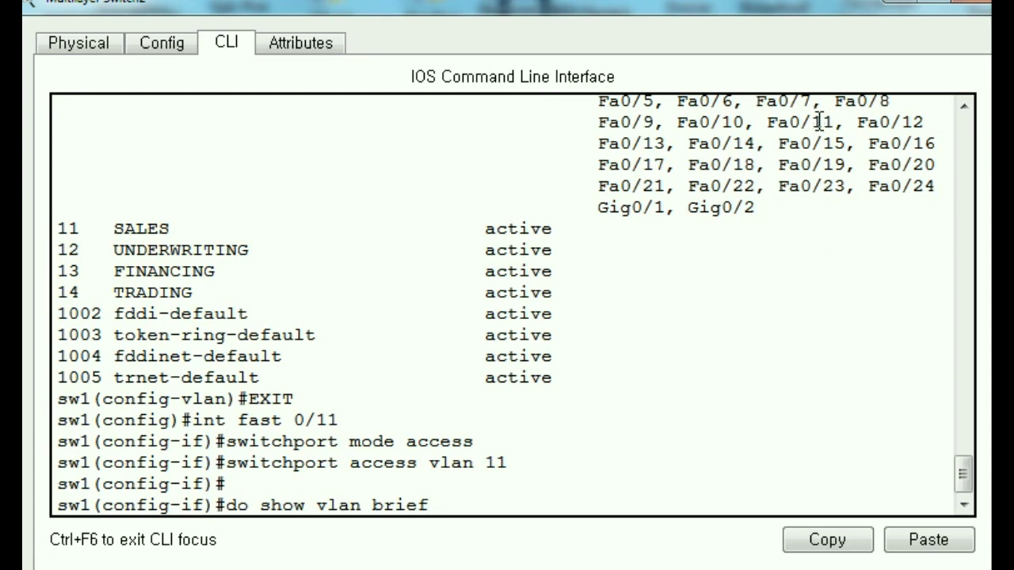
{"action": "left_click_drag", "start_coordinate": [811, 123], "coordinate": [840, 125]}
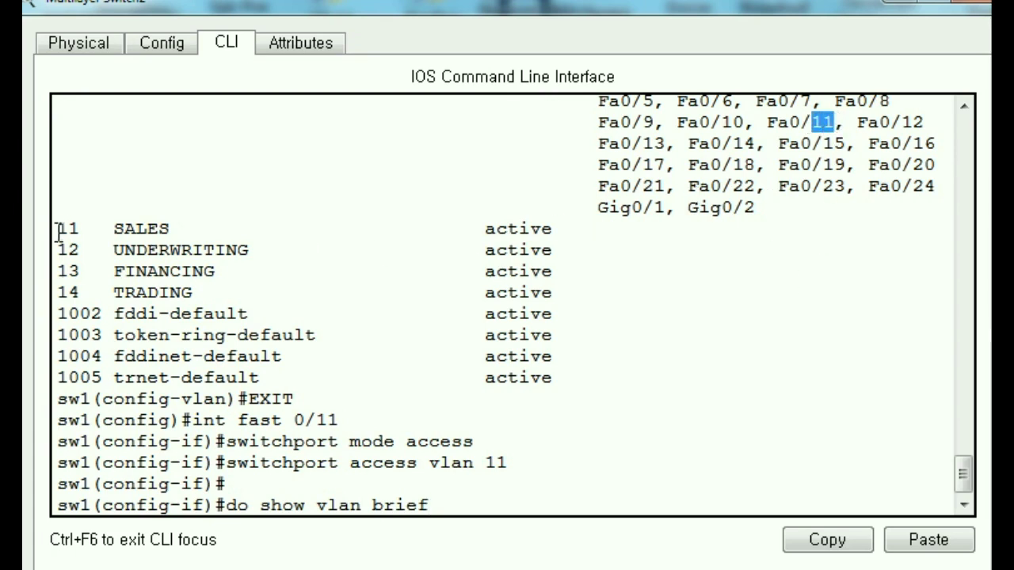
{"action": "left_click_drag", "start_coordinate": [59, 228], "coordinate": [193, 225]}
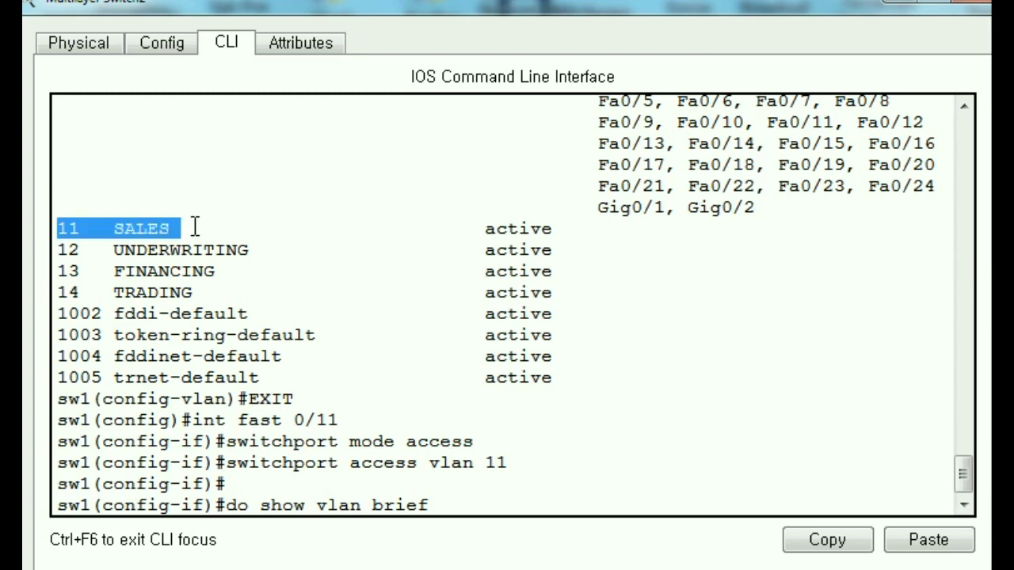
{"action": "left_click", "coordinate": [440, 504]}
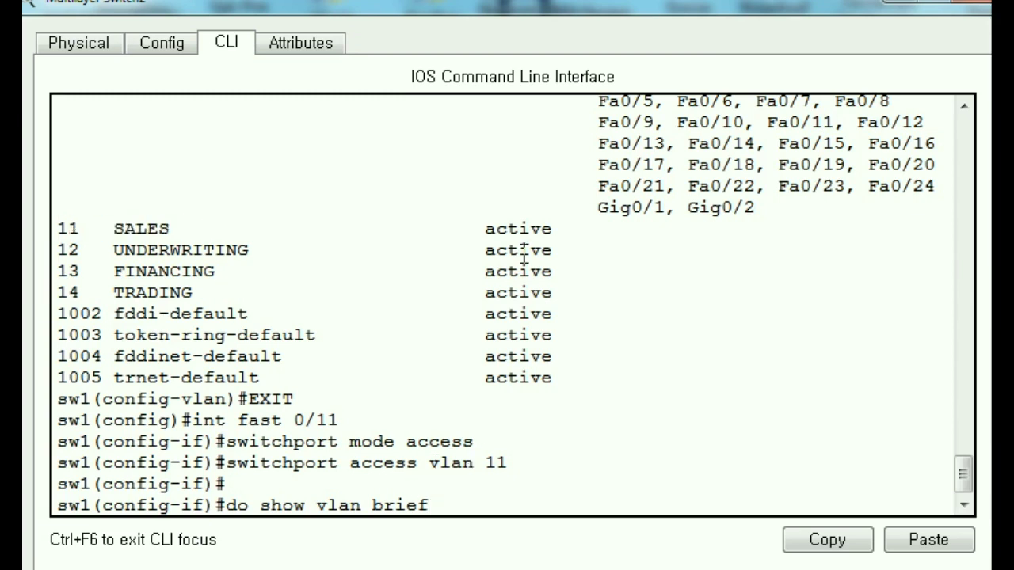
{"action": "key", "text": "Return"}
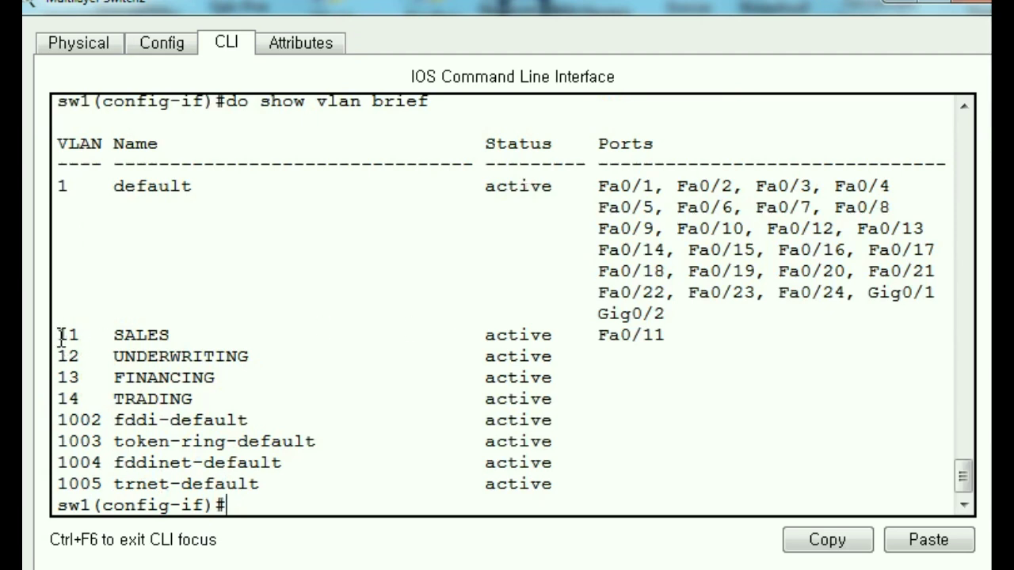
{"action": "left_click_drag", "start_coordinate": [56, 334], "coordinate": [685, 341]}
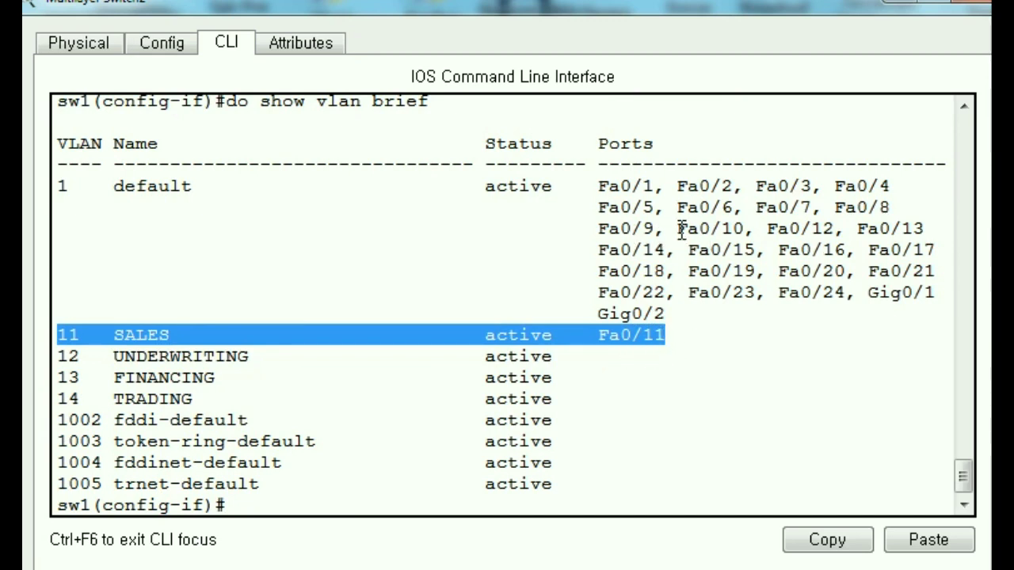
{"action": "left_click_drag", "start_coordinate": [679, 229], "coordinate": [857, 229]}
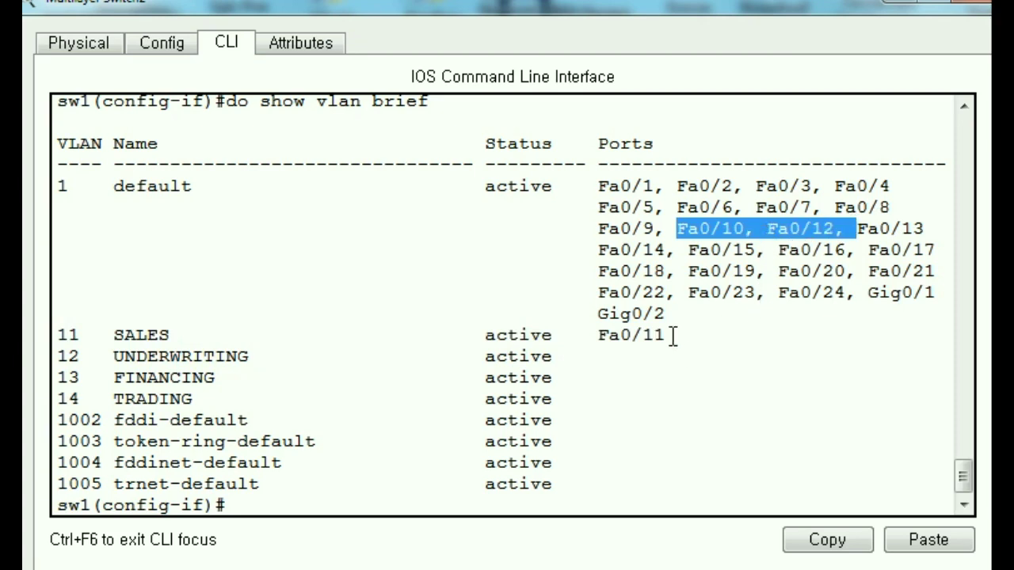
{"action": "left_click_drag", "start_coordinate": [673, 335], "coordinate": [588, 336]}
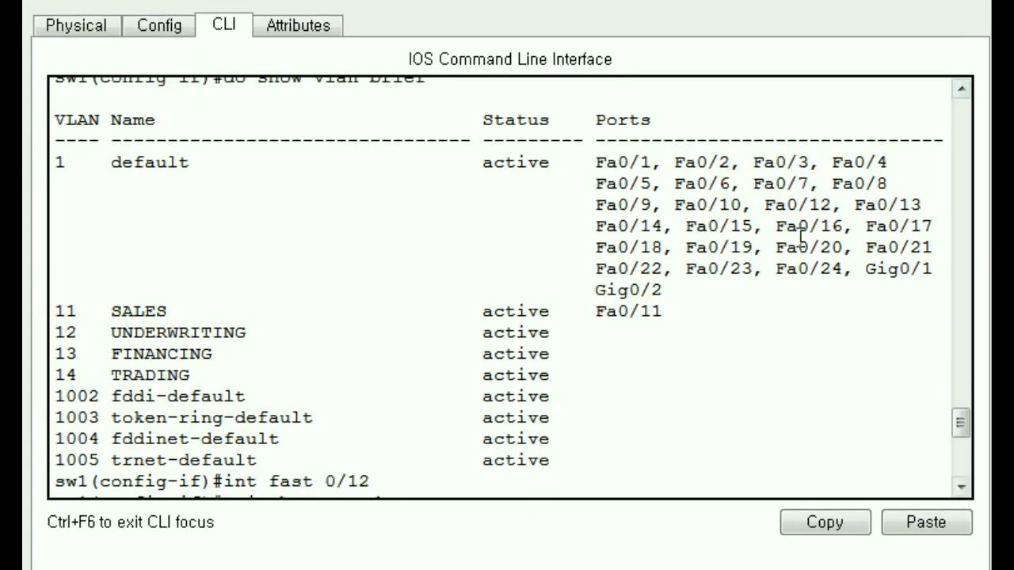
Step: Review the entered 'int fast 0/12', 'switchport mode access' and 'switchport access vlan 12' commands
{"action": "left_click_drag", "start_coordinate": [226, 481], "coordinate": [380, 483]}
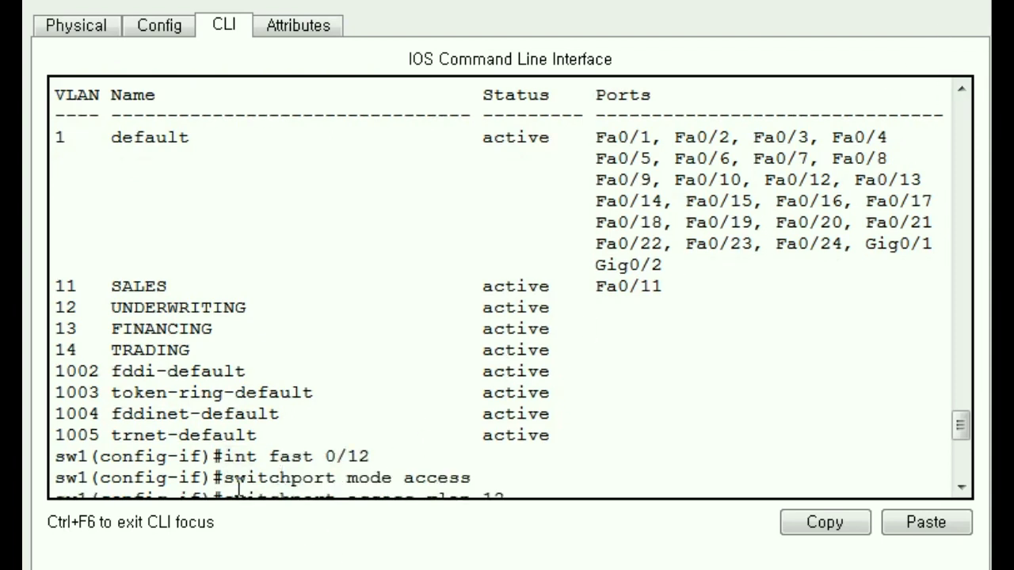
{"action": "left_click_drag", "start_coordinate": [225, 480], "coordinate": [341, 484]}
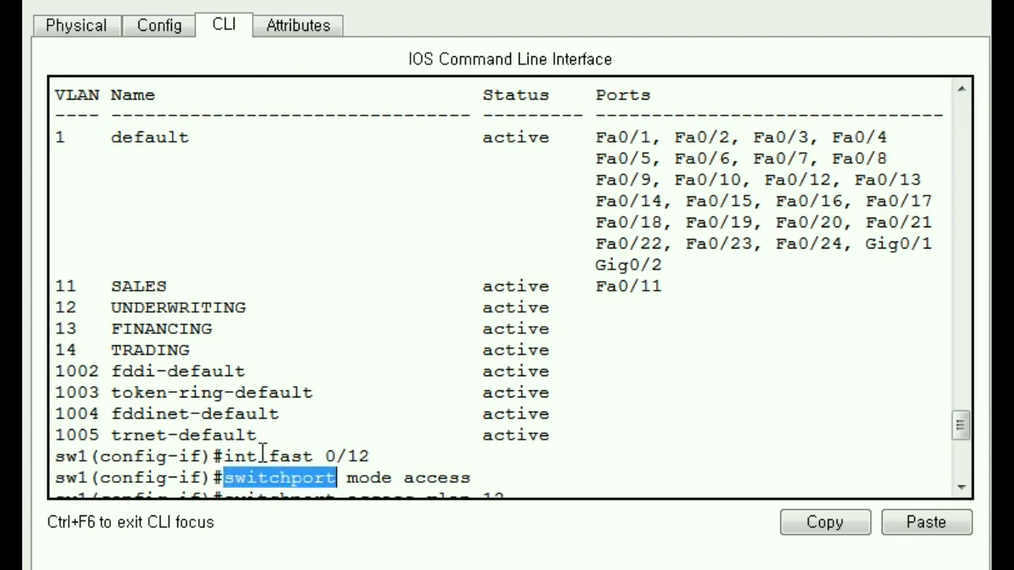
{"action": "left_click_drag", "start_coordinate": [226, 457], "coordinate": [394, 480]}
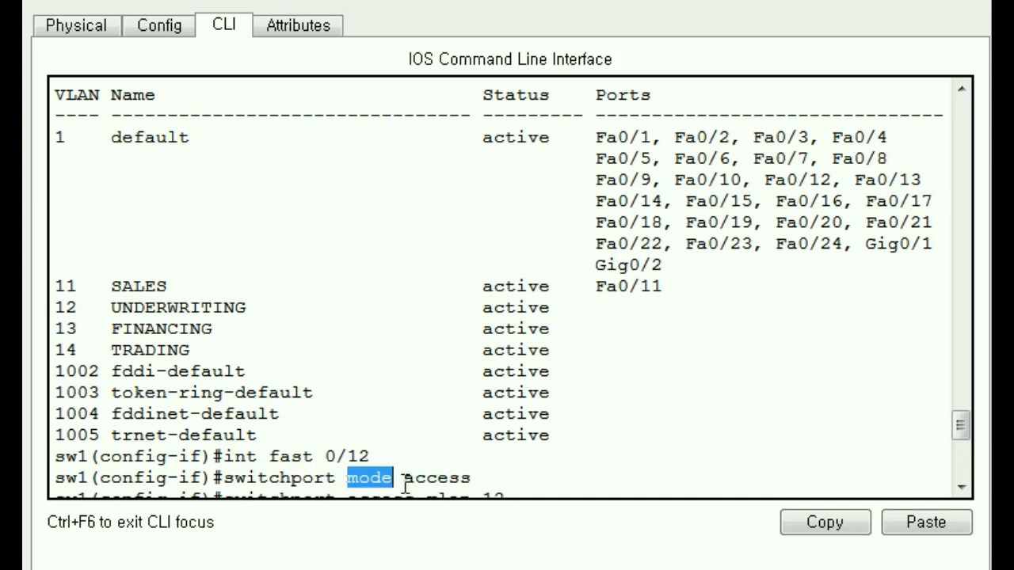
{"action": "left_click", "coordinate": [406, 479]}
{"action": "left_click_drag", "start_coordinate": [404, 478], "coordinate": [479, 476]}
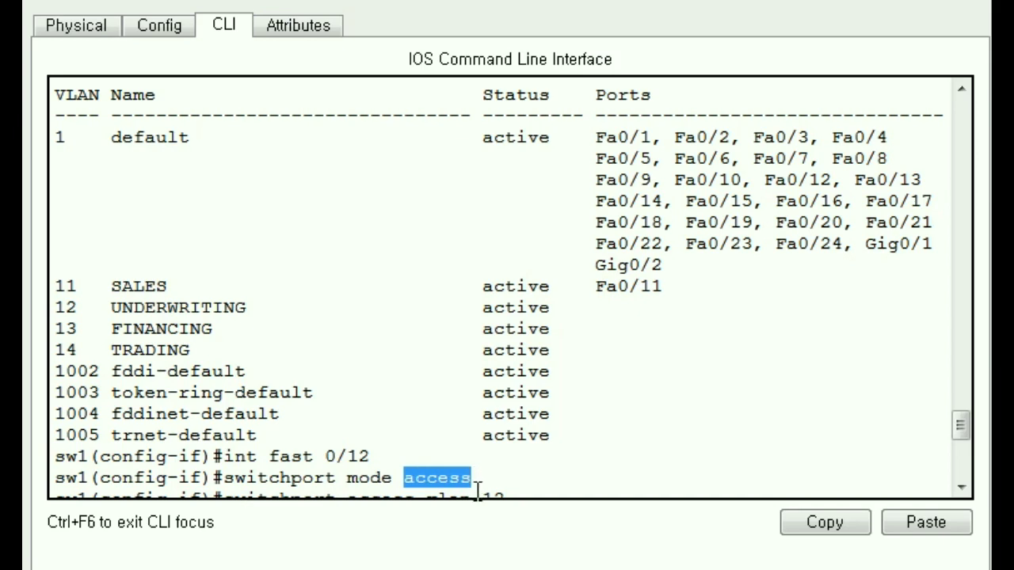
{"action": "left_click_drag", "start_coordinate": [224, 497], "coordinate": [335, 483]}
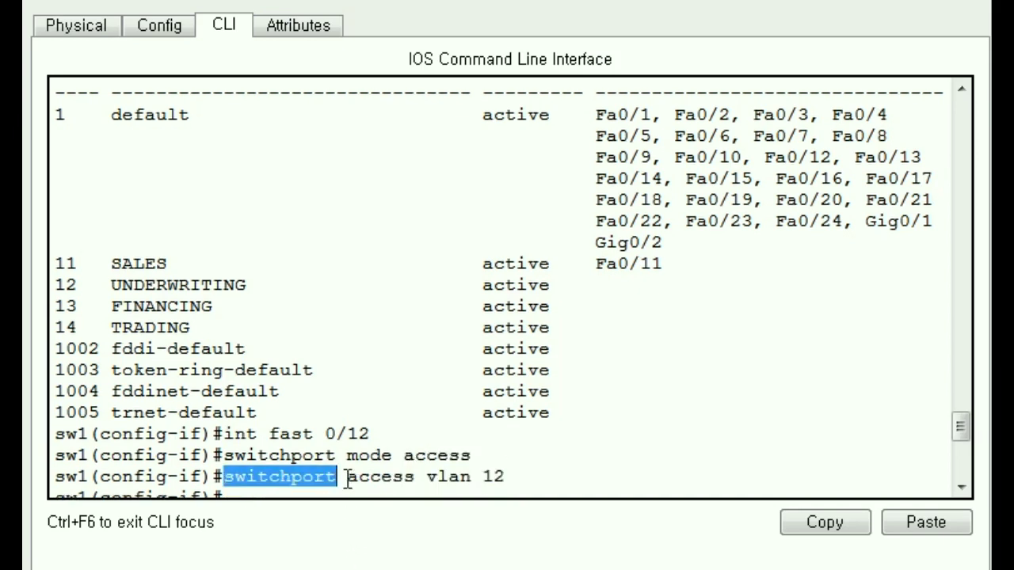
{"action": "left_click", "coordinate": [346, 480]}
{"action": "left_click_drag", "start_coordinate": [346, 480], "coordinate": [515, 477]}
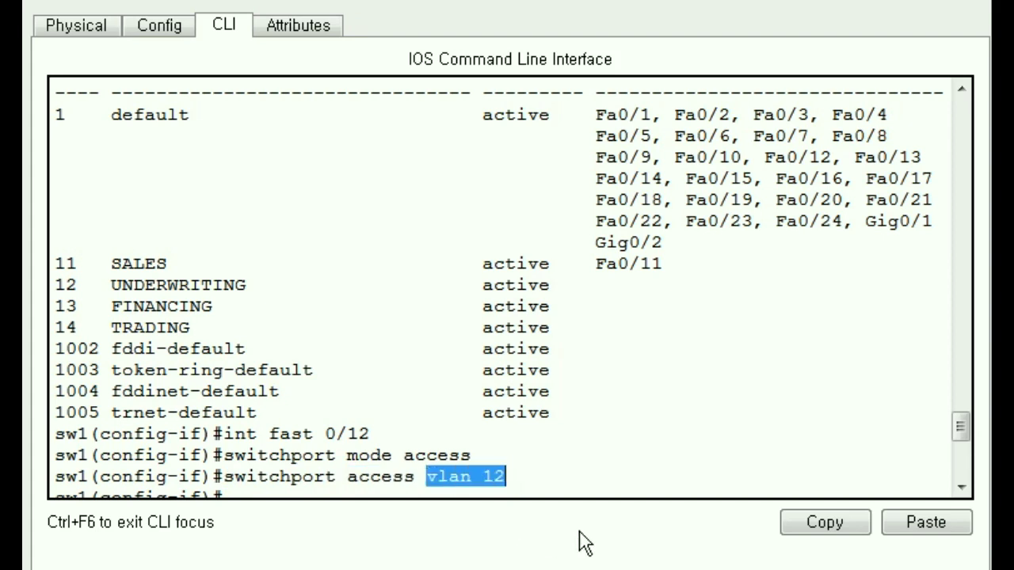
{"action": "scroll", "coordinate": [924, 491], "scroll_direction": "down", "scroll_amount": 1}
{"action": "left_click", "coordinate": [960, 488]}
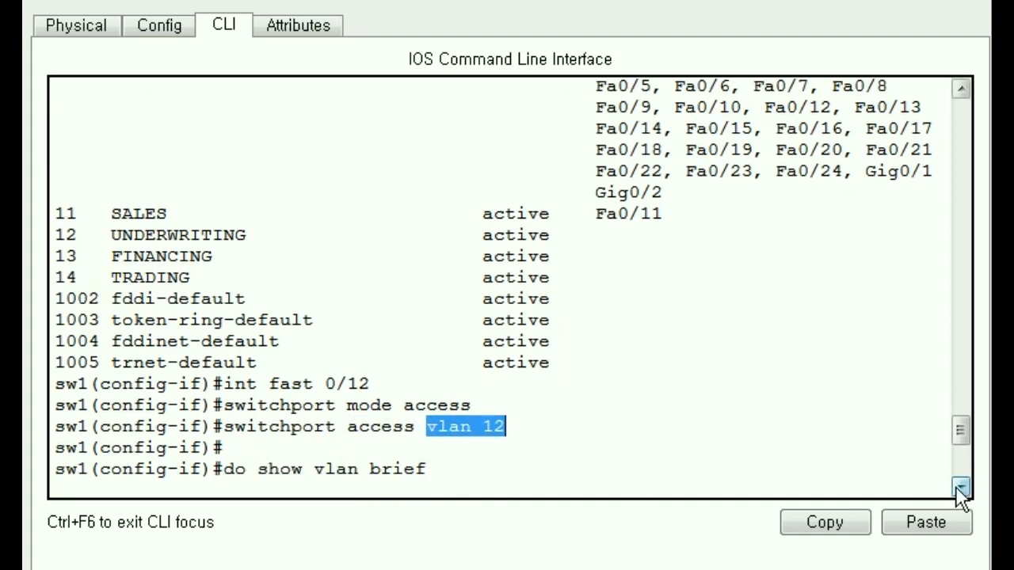
{"action": "left_click", "coordinate": [221, 469]}
Step: Run the VLAN brief and highlight the SALES and UNDERWRITING rows showing Fa0/12 in VLAN 12
{"action": "left_click_drag", "start_coordinate": [221, 469], "coordinate": [467, 470]}
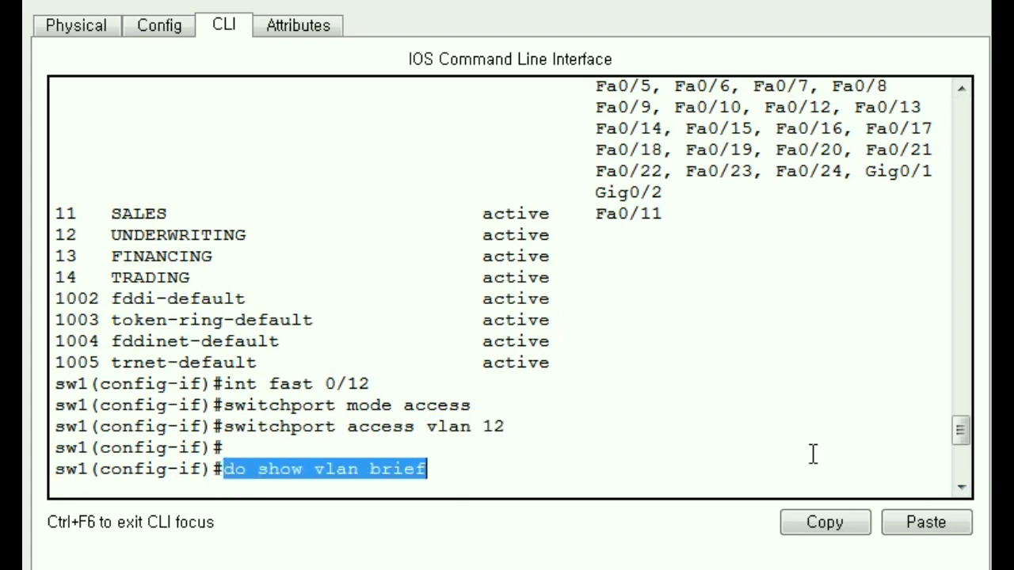
{"action": "left_click_drag", "start_coordinate": [960, 487], "coordinate": [961, 488]}
{"action": "left_click_drag", "start_coordinate": [56, 381], "coordinate": [686, 382]}
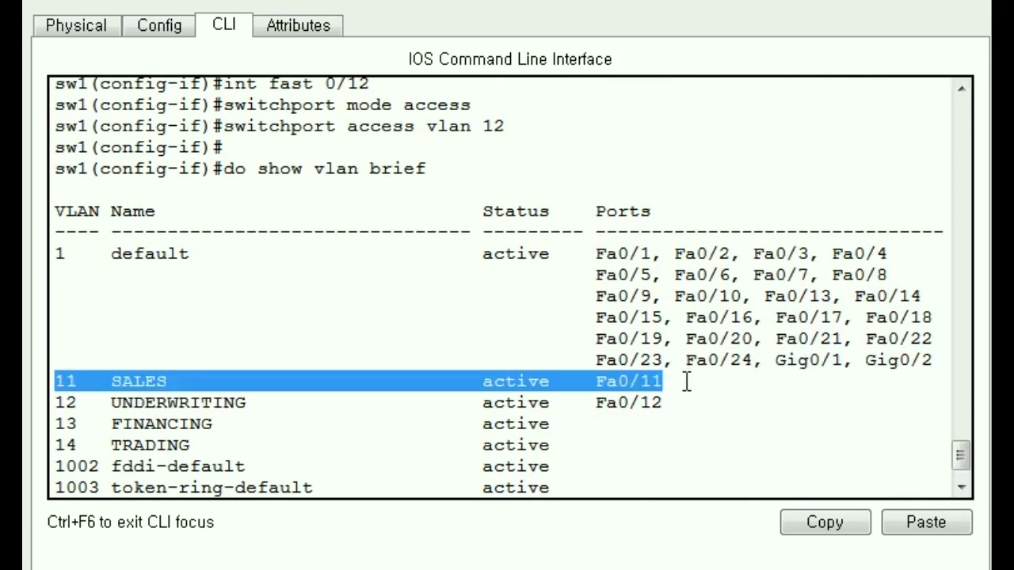
{"action": "left_click_drag", "start_coordinate": [56, 403], "coordinate": [704, 404]}
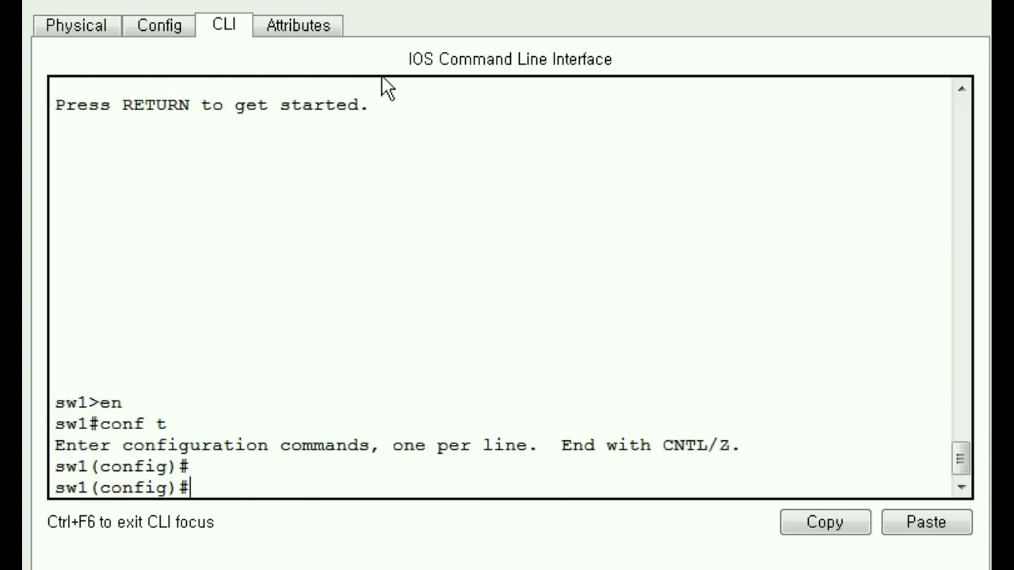
Step: Configure interface Fa0/13 with switchport mode access and switchport access vlan 13
{"action": "type", "text": "int fast 0"}
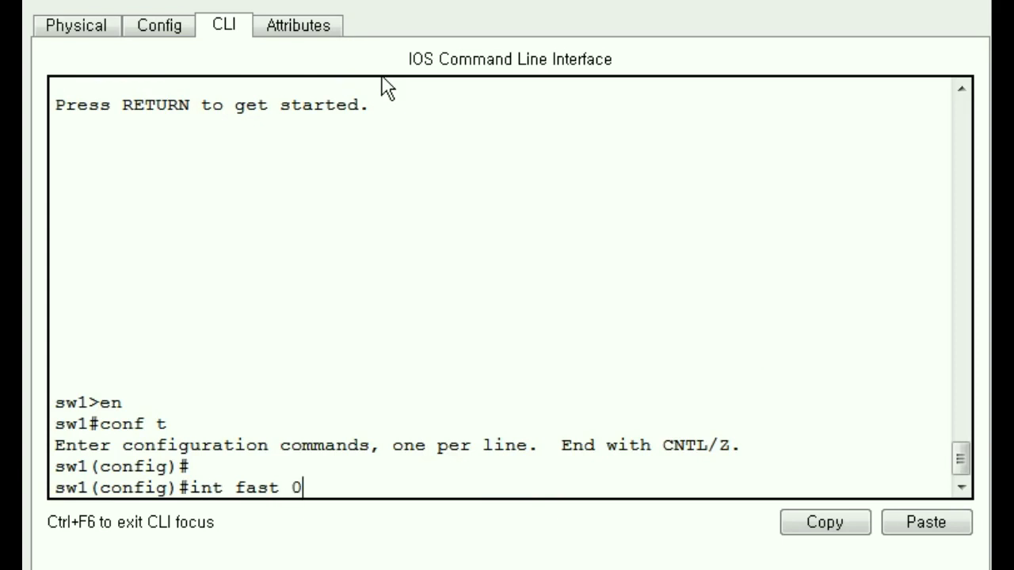
{"action": "type", "text": "/13"}
{"action": "key", "text": "Return"}
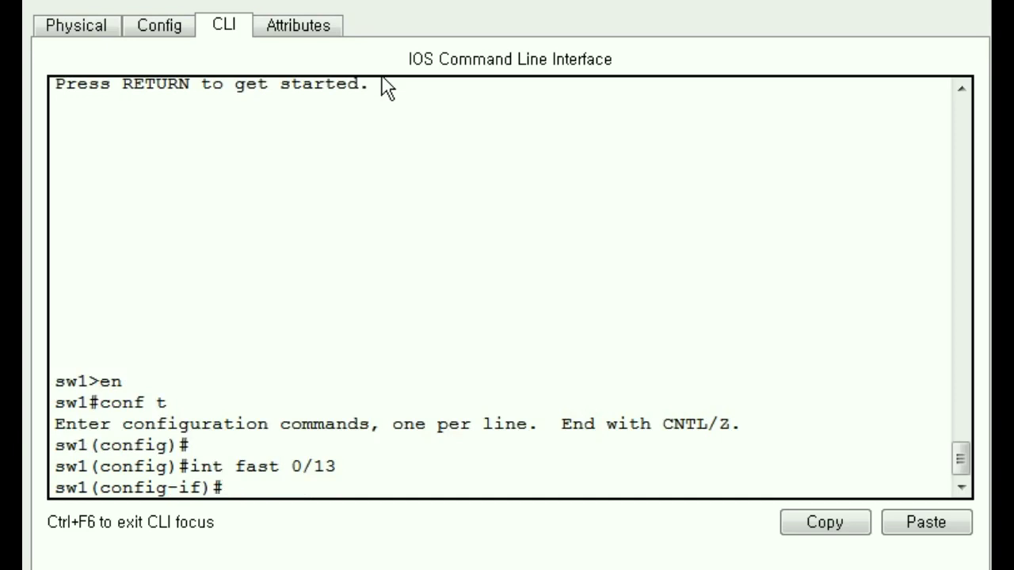
{"action": "type", "text": "switchp"}
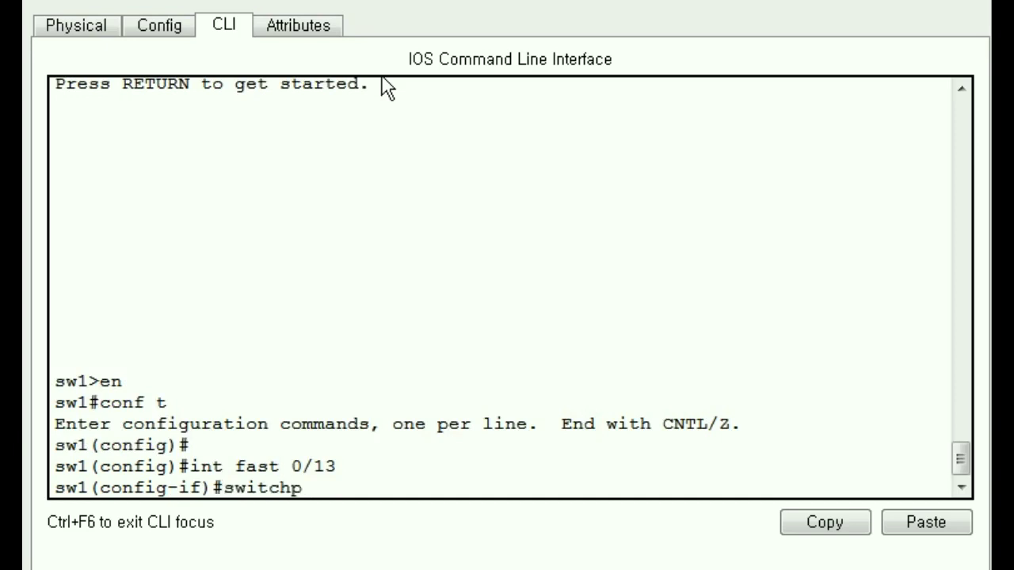
{"action": "type", "text": "ort mode acce"}
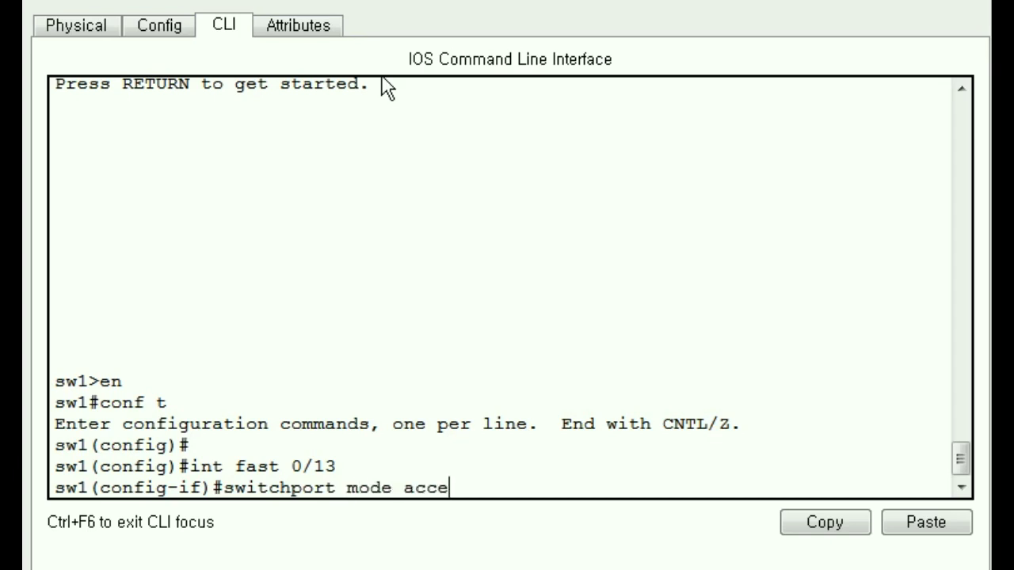
{"action": "type", "text": "ss"}
{"action": "key", "text": "Return"}
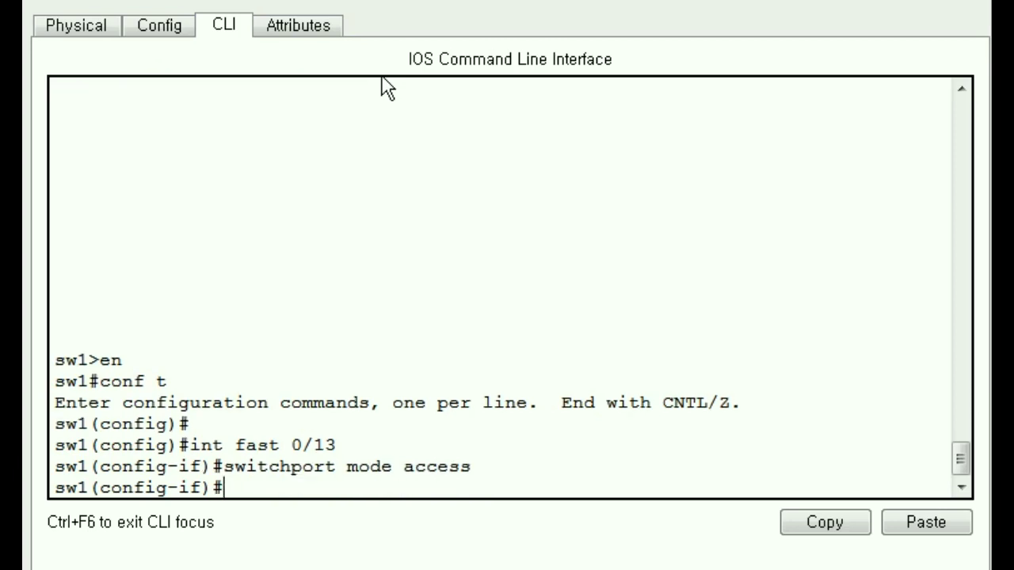
{"action": "type", "text": "switchpor"}
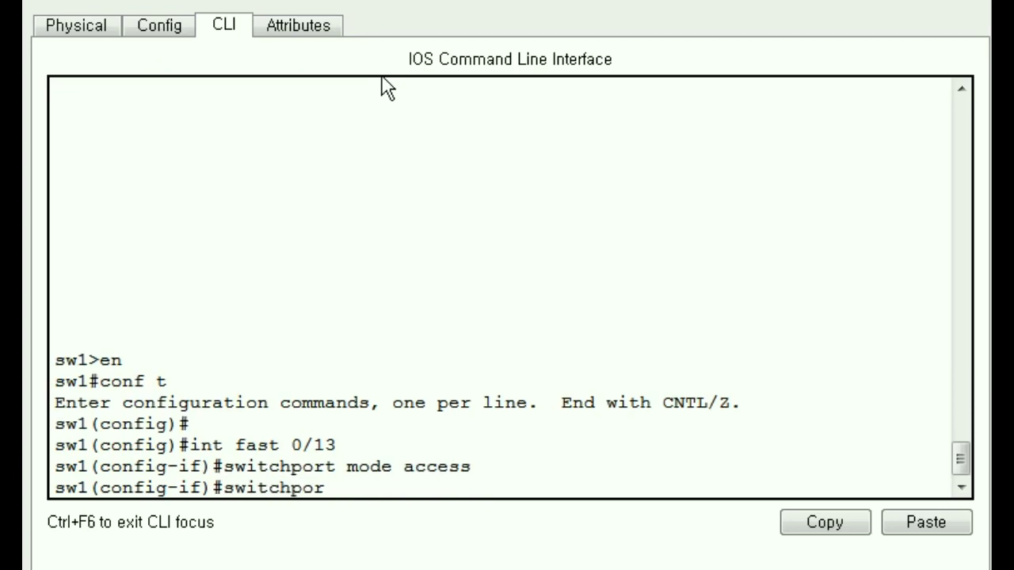
{"action": "type", "text": "t access v"}
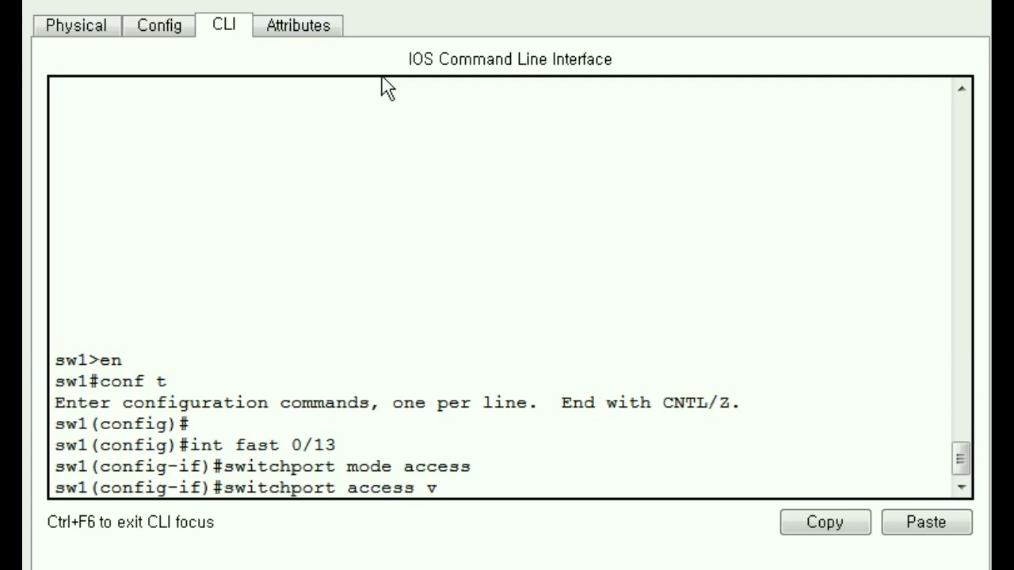
{"action": "type", "text": "lan 13"}
{"action": "key", "text": "Return"}
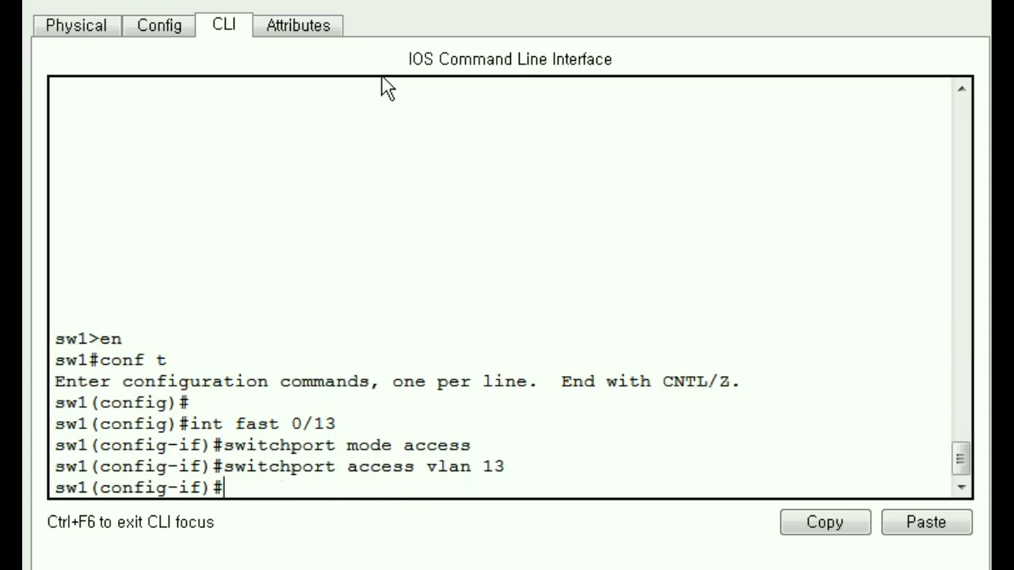
{"action": "type", "text": "do show vlan"}
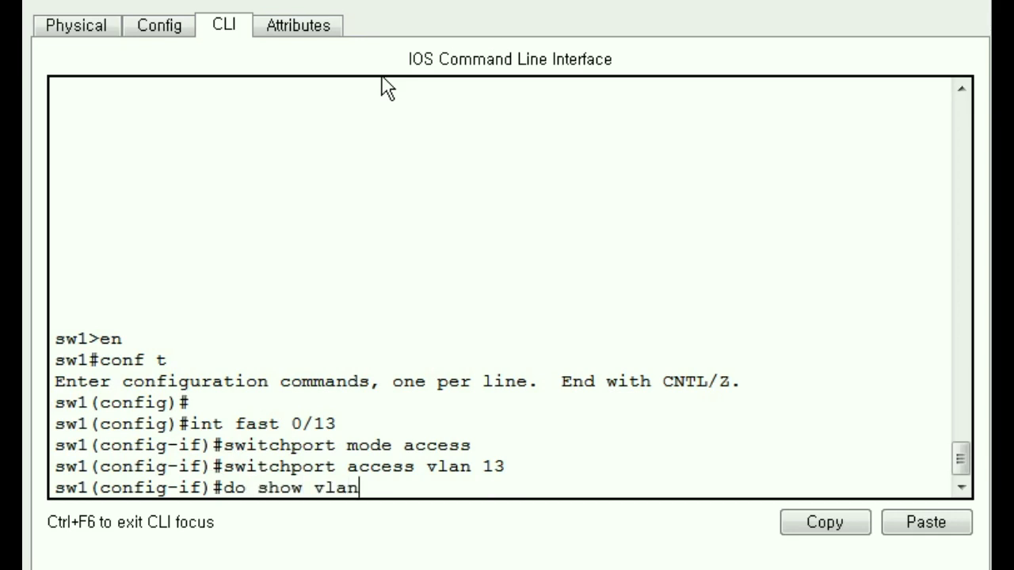
{"action": "type", "text": " brief"}
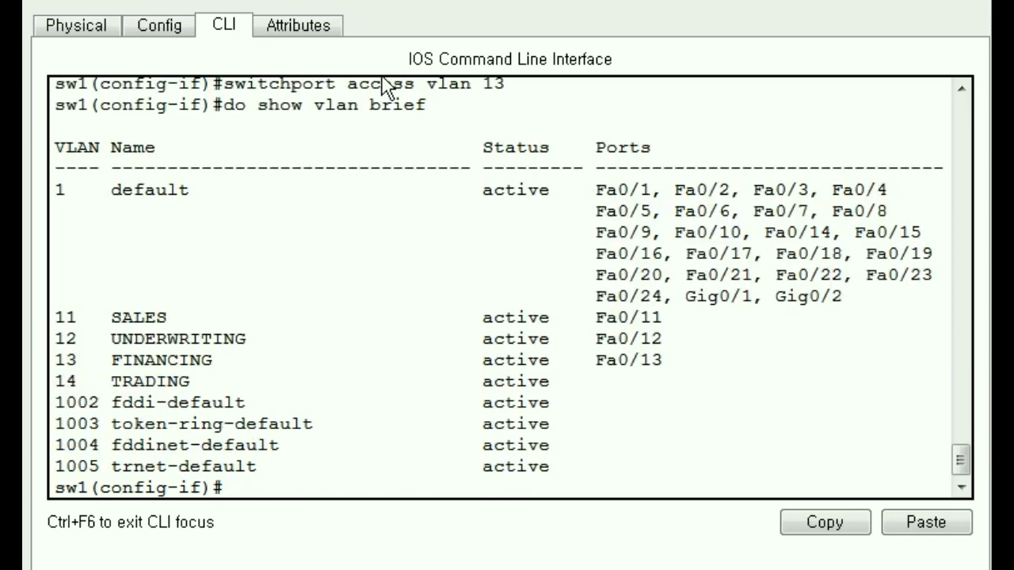
Step: Highlight the 13 FINANCING row listing Fa0/13 in the VLAN brief, then clear the highlight
{"action": "left_click_drag", "start_coordinate": [670, 359], "coordinate": [52, 363]}
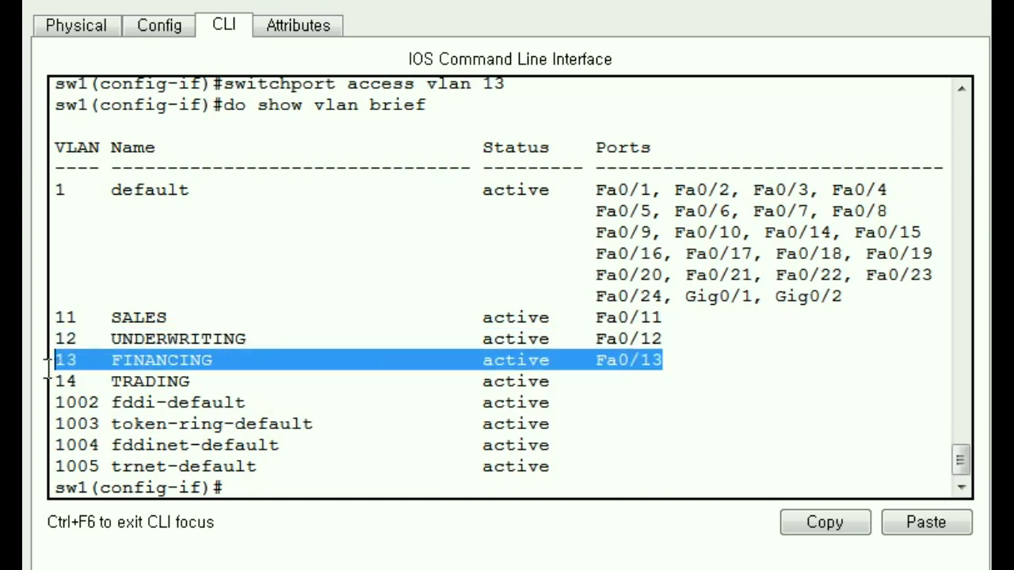
{"action": "left_click", "coordinate": [244, 480]}
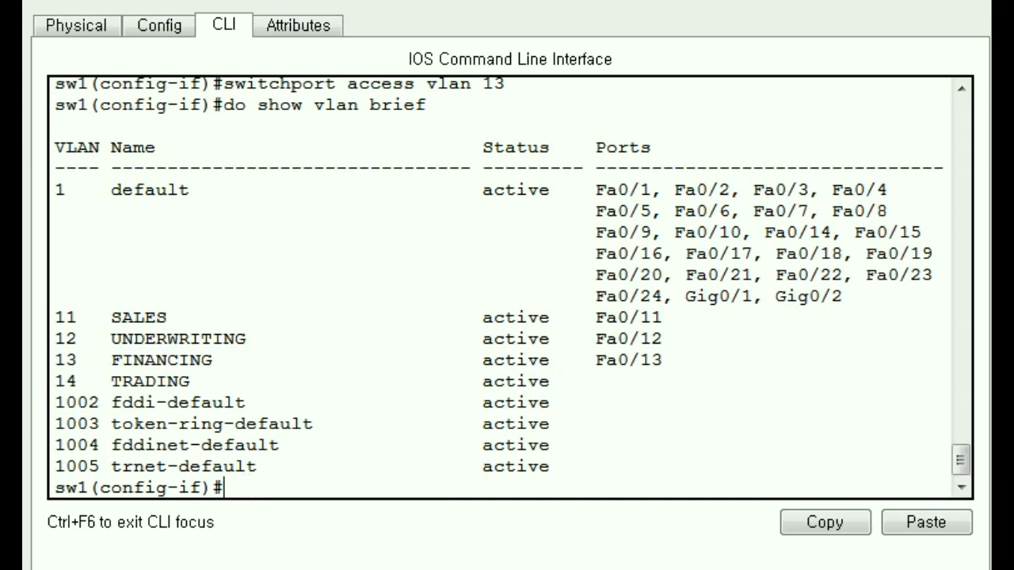
Step: Configure interface Fa0/14 with switchport mode access and switchport access vlan 14
{"action": "type", "text": "int fast 0"}
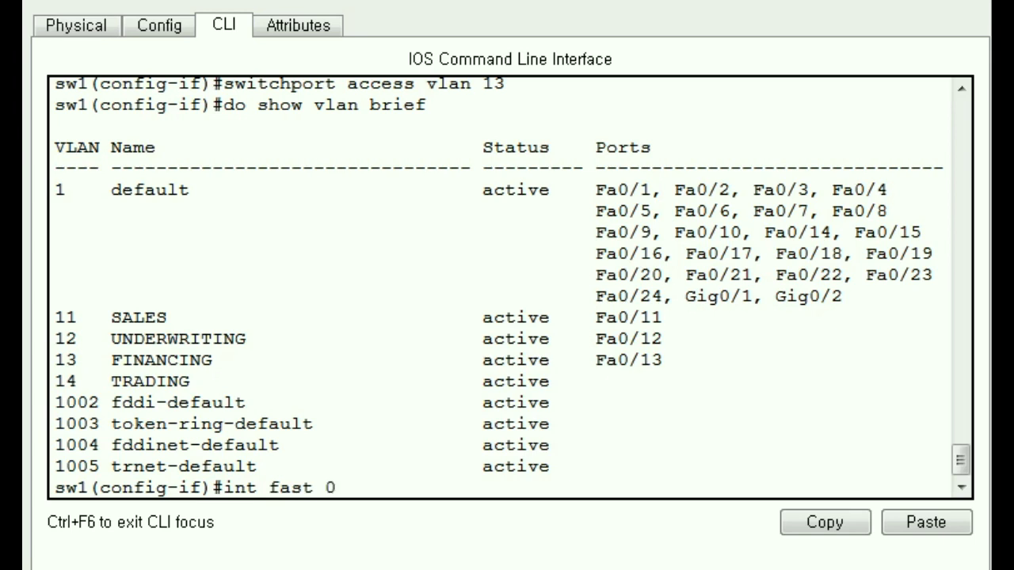
{"action": "type", "text": "/14"}
{"action": "key", "text": "Return"}
{"action": "type", "text": "s"}
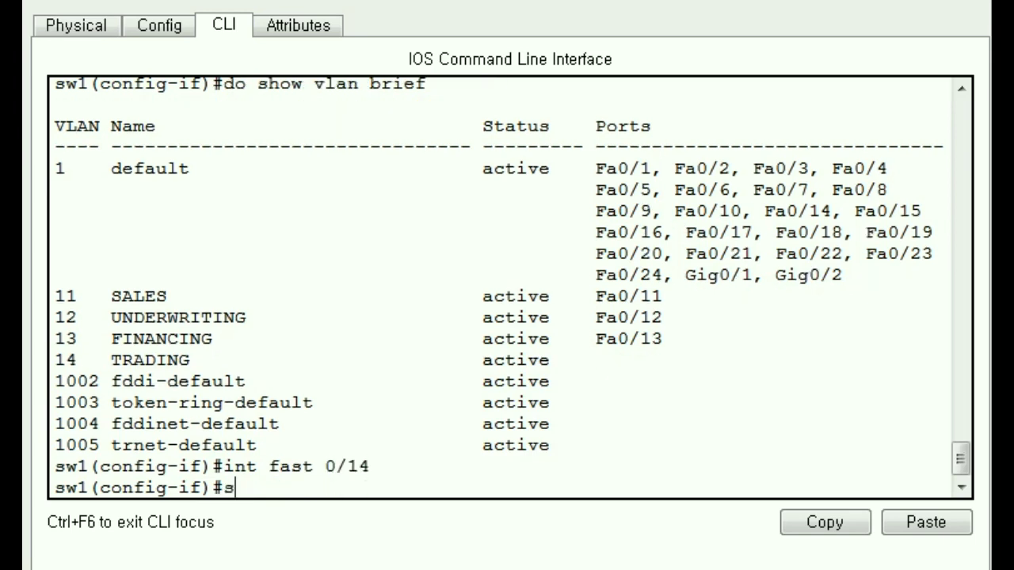
{"action": "type", "text": "witchport"}
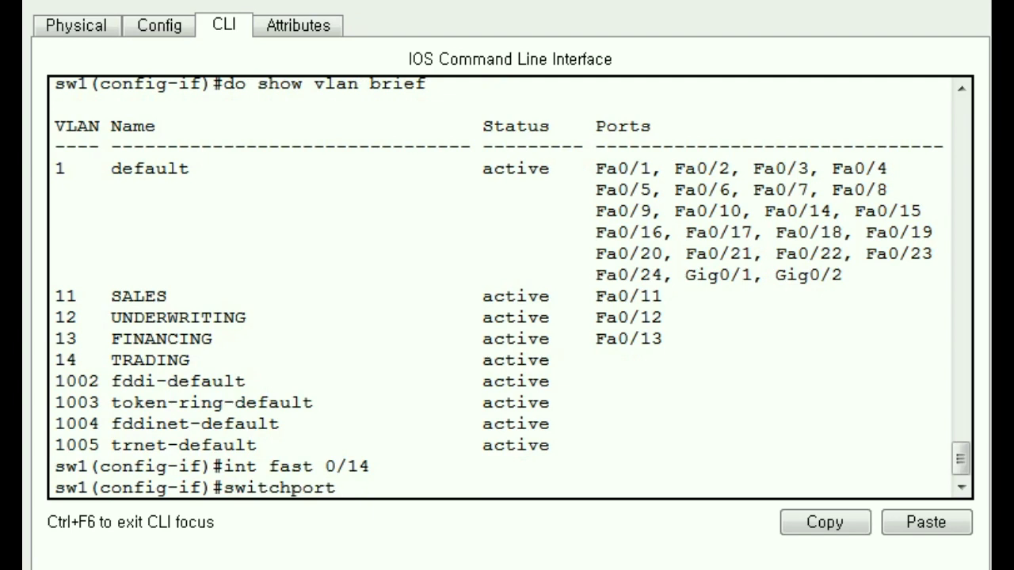
{"action": "type", "text": " mode access"}
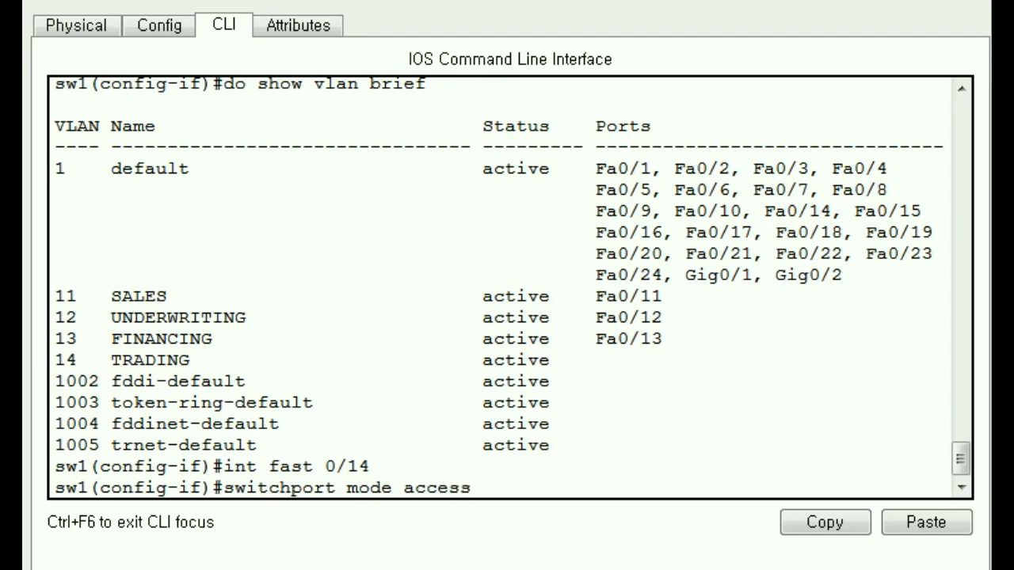
{"action": "key", "text": "Return"}
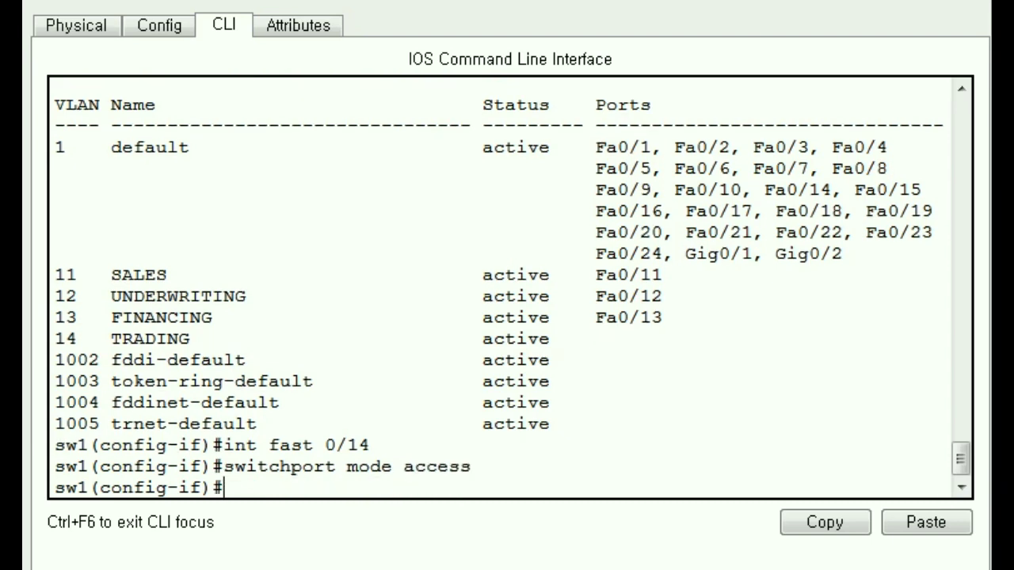
{"action": "type", "text": "switchport"}
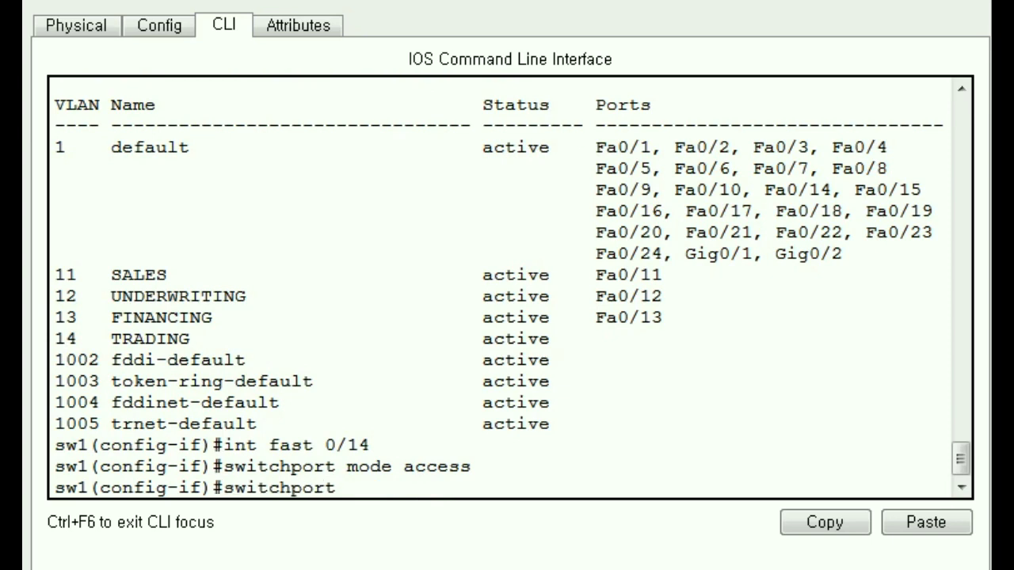
{"action": "type", "text": " access vla"}
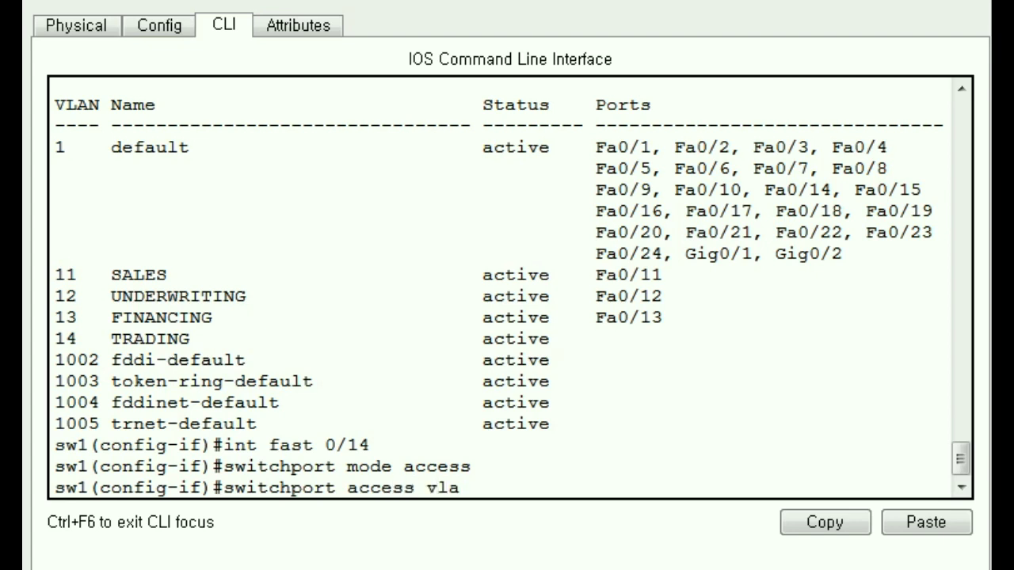
{"action": "type", "text": "n 14"}
{"action": "key", "text": "Return"}
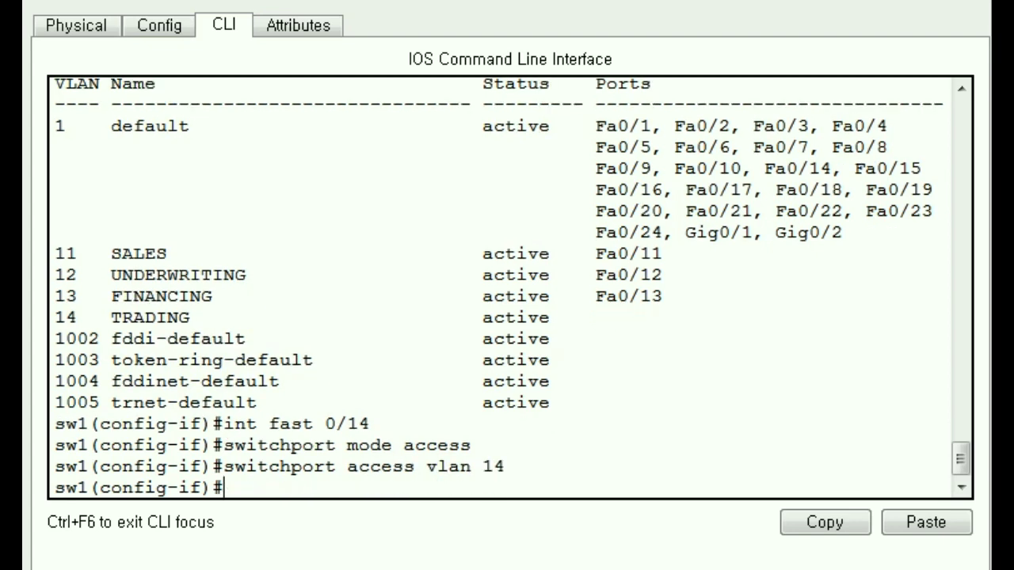
{"action": "key", "text": "Return"}
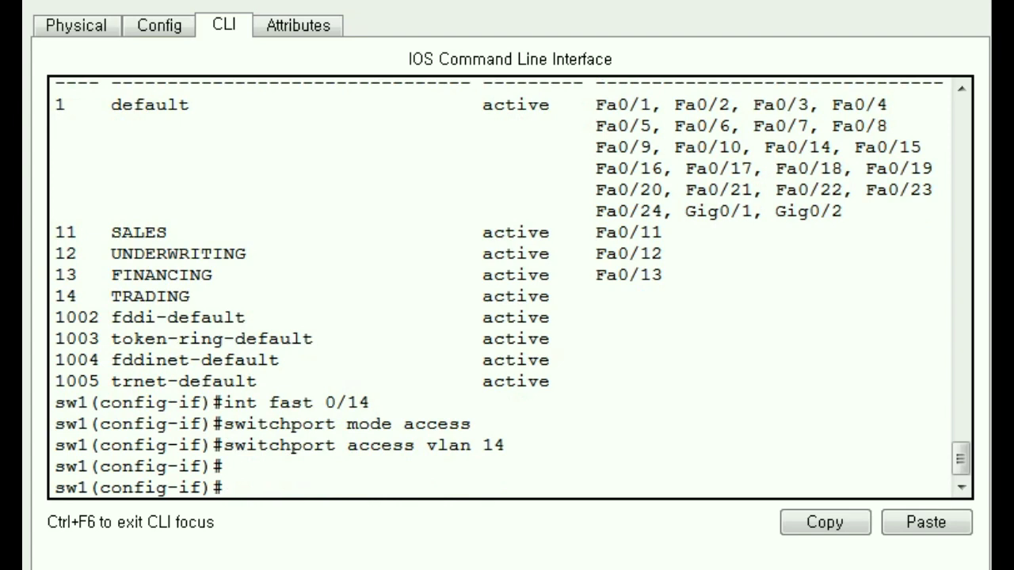
{"action": "type", "text": "doshow vl"}
{"action": "key", "text": "BackSpace"}
{"action": "key", "text": "BackSpace"}
{"action": "key", "text": "BackSpace"}
{"action": "key", "text": "BackSpace"}
{"action": "key", "text": "BackSpace"}
{"action": "key", "text": "BackSpace"}
{"action": "key", "text": "BackSpace"}
Step: Run do show vlan brief and highlight the 14 TRADING row listing Fa0/14
{"action": "type", "text": "show v"}
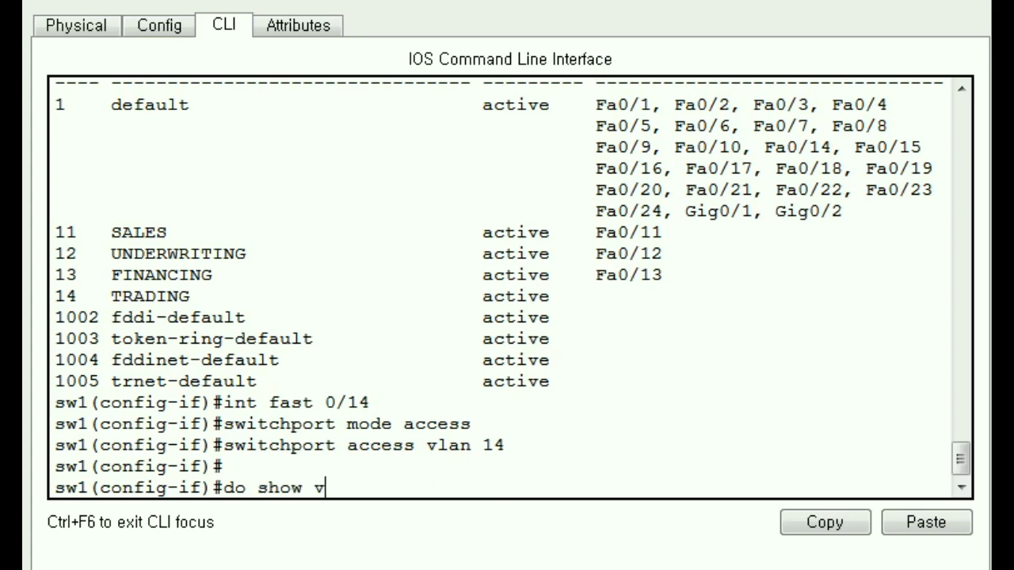
{"action": "type", "text": "lan brief"}
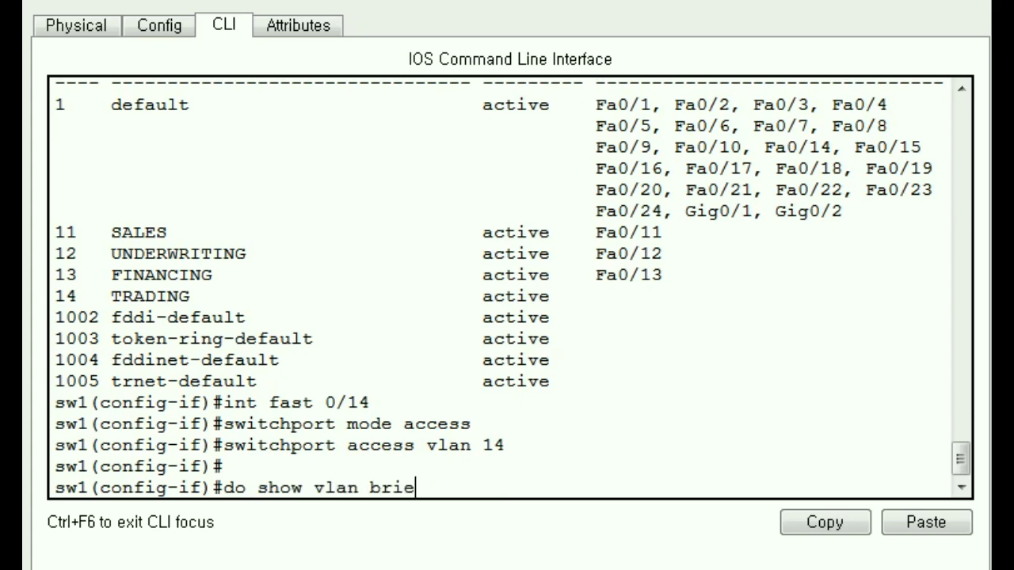
{"action": "key", "text": "Return"}
{"action": "triple_click", "coordinate": [670, 383]}
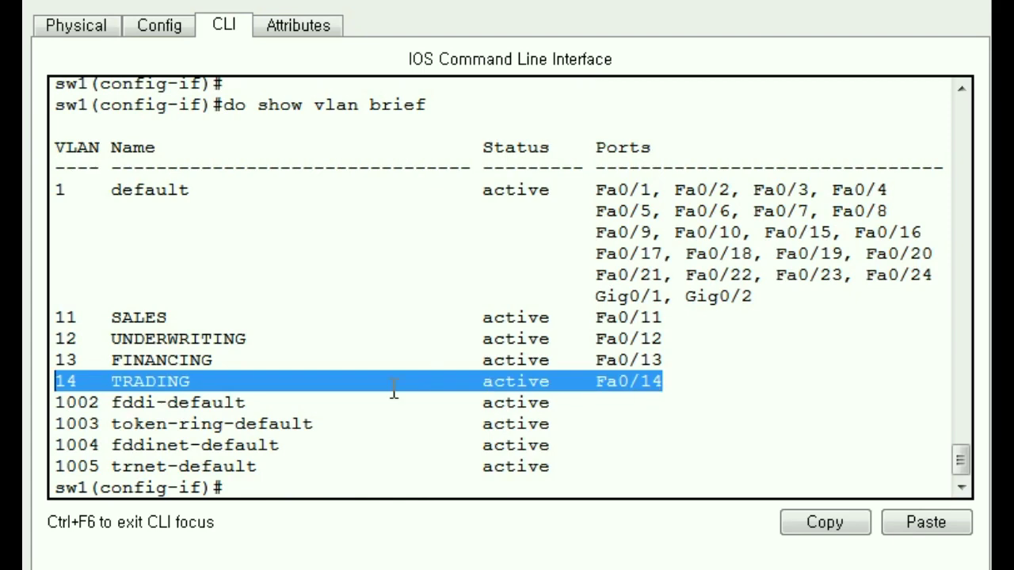